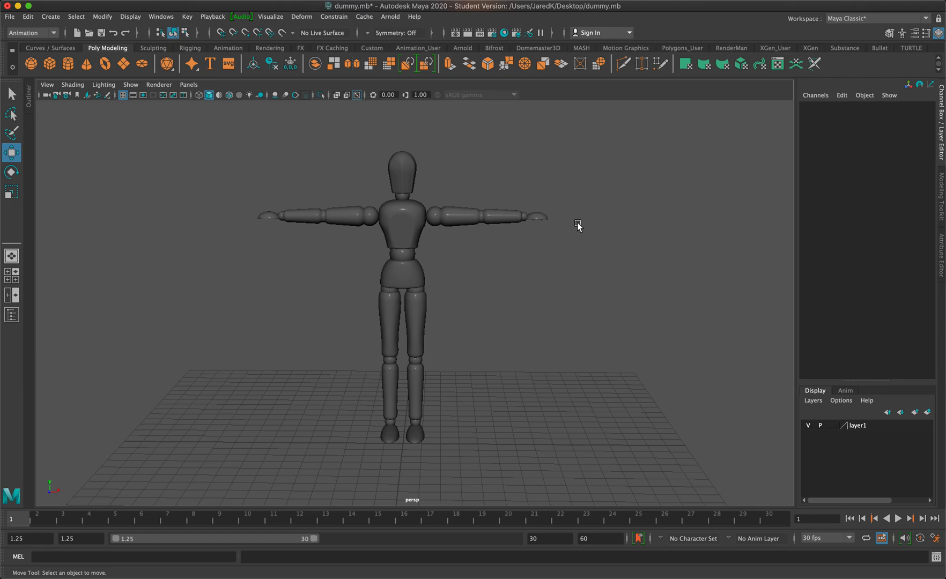
Inspect the whole mannequin mesh from several angles, selecting it by the hips and clearing the selection
left_click(407, 268)
left_click(498, 264)
left_click_drag(490, 289, 468, 291, "alt")
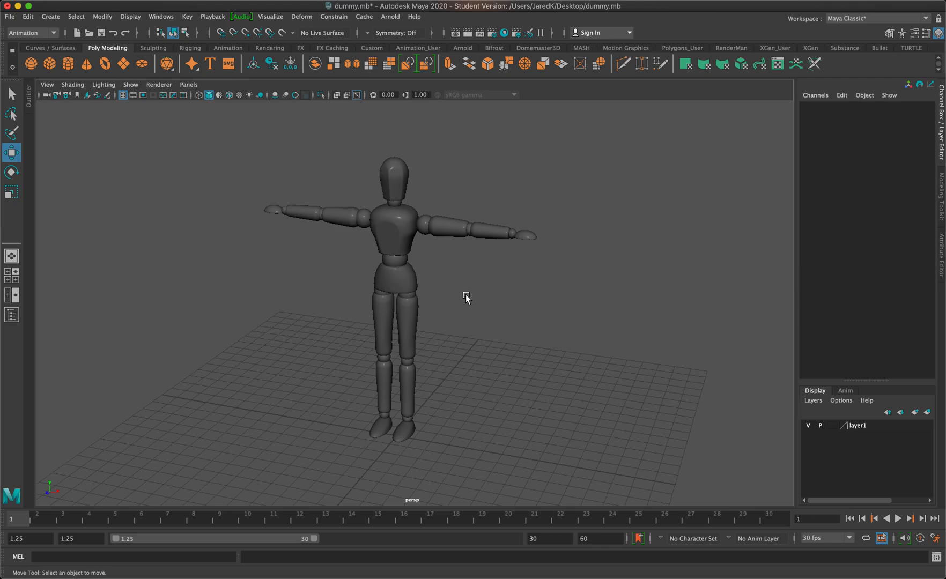
left_click(400, 275)
mouse_move(489, 327)
left_mouse_down("alt")
mouse_move(502, 317)
mouse_move(494, 319)
left_mouse_up("alt")
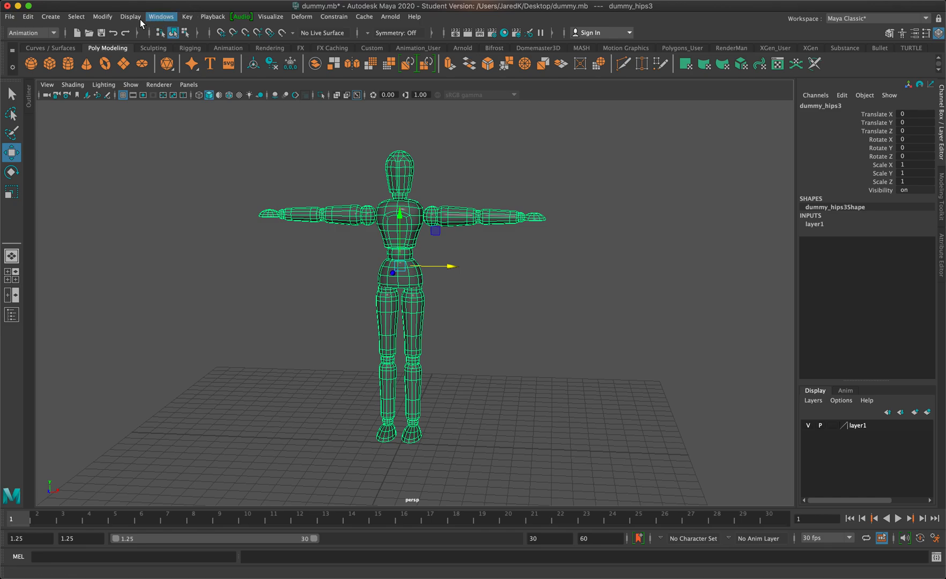
left_click(457, 280)
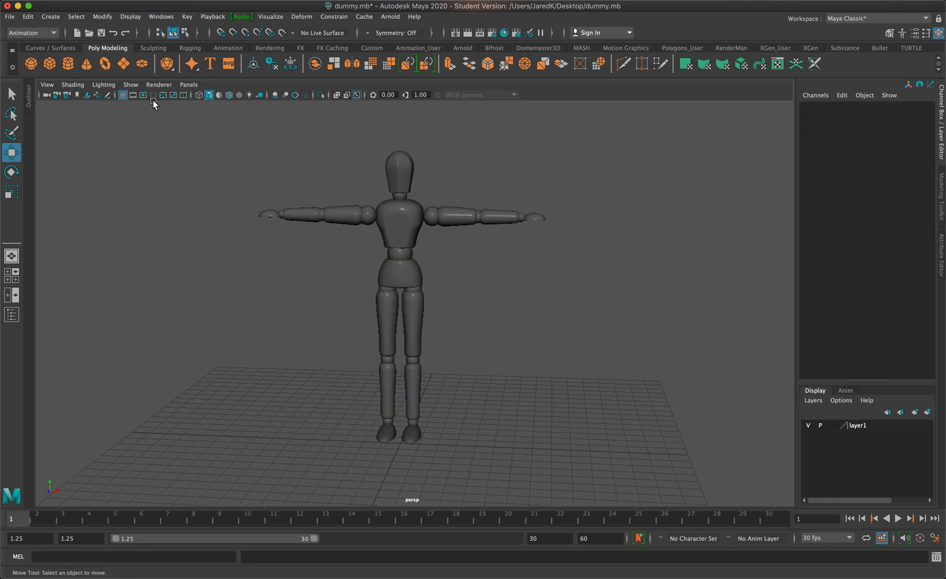
Switch the menu set from Animation to Rigging
left_click(25, 32)
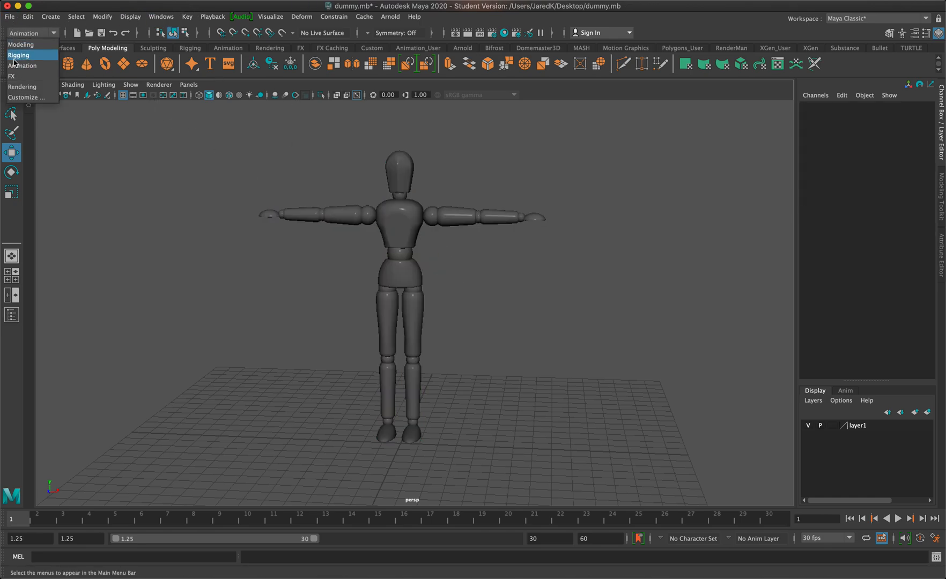
left_click(37, 34)
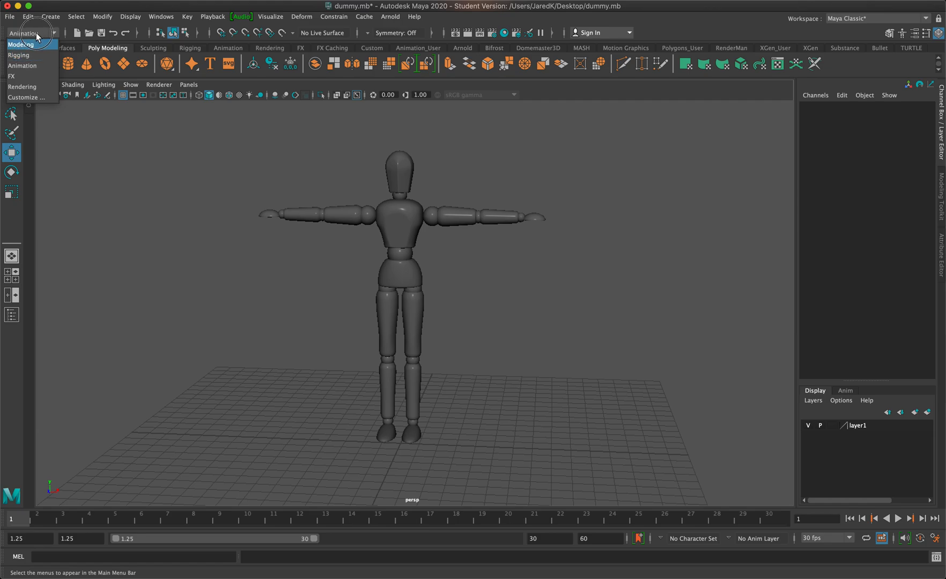
left_click(23, 57)
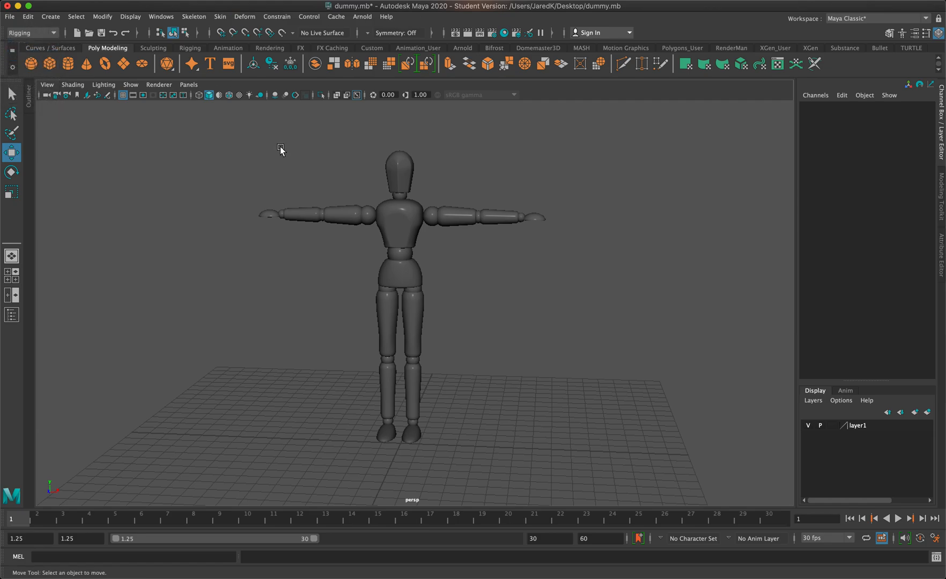
left_click_drag(501, 328, 498, 338, "alt")
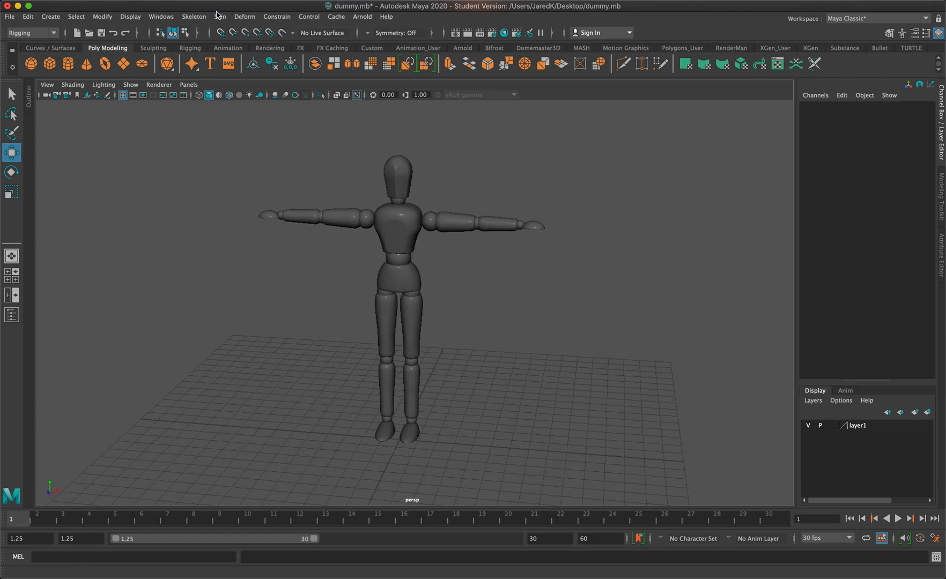
left_click(196, 17)
mouse_move(218, 19)
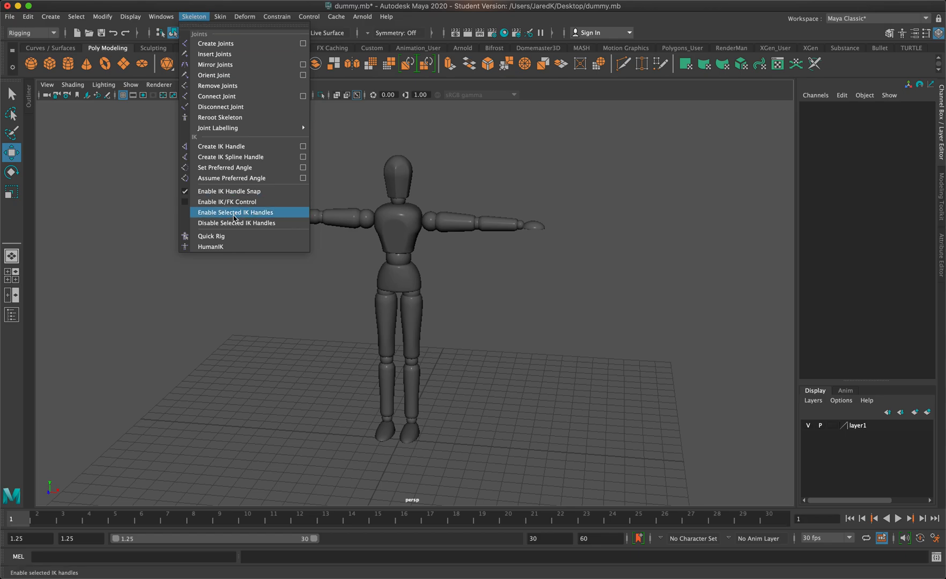
left_click(211, 236)
left_click_drag(668, 144, 537, 126)
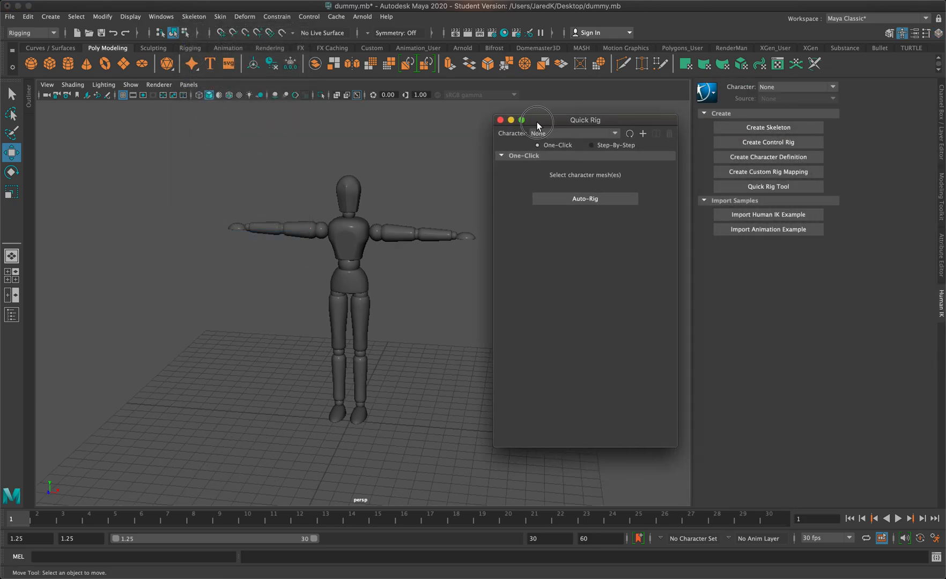
left_click(500, 120)
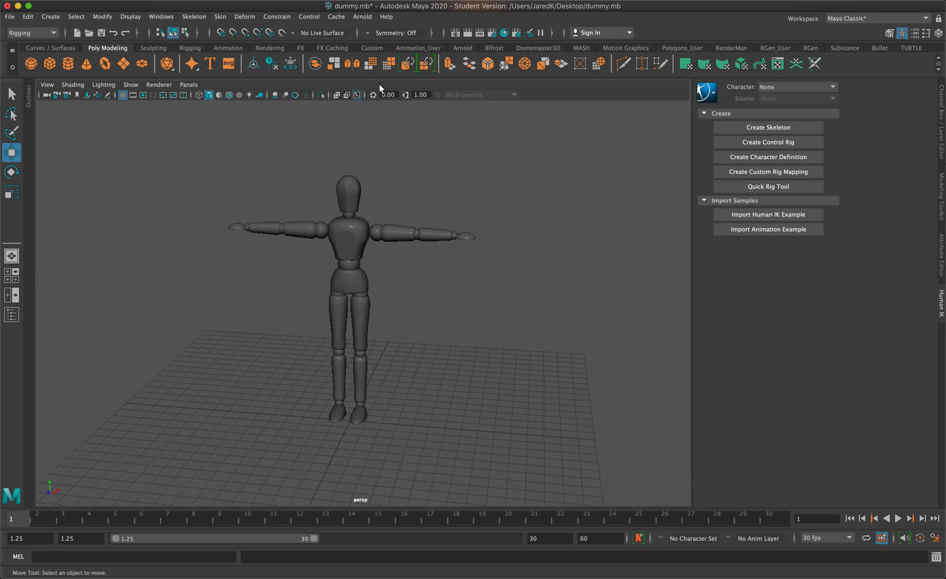
Draw a zigzag chain of four joints on the grid beside the mannequin with Create Joints
left_click(187, 17)
left_click(214, 43)
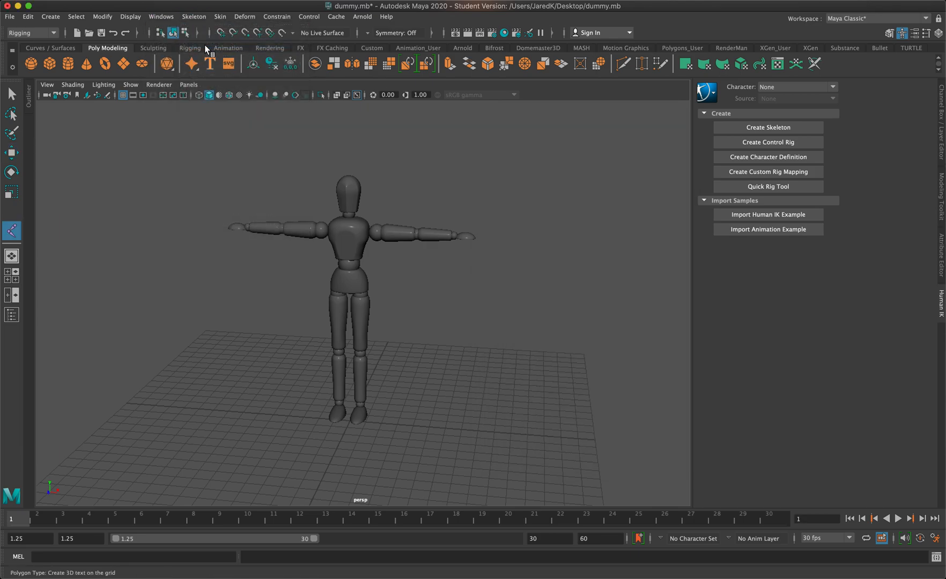
left_click(452, 421)
left_click(473, 350)
left_click(539, 370)
left_click(575, 320)
key("w")
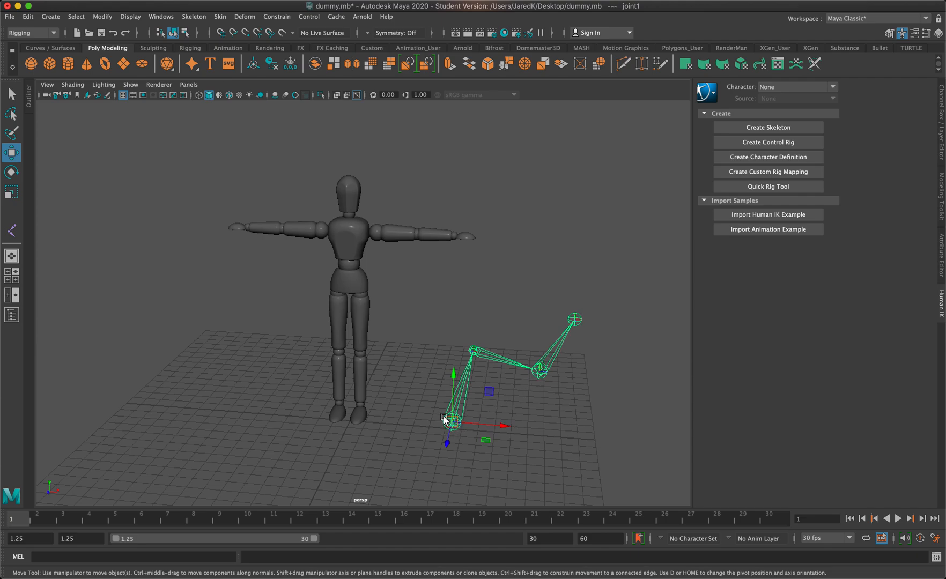
Rotate the second joint of the zigzag chain upward, and delete the entire joint chain
key("q")
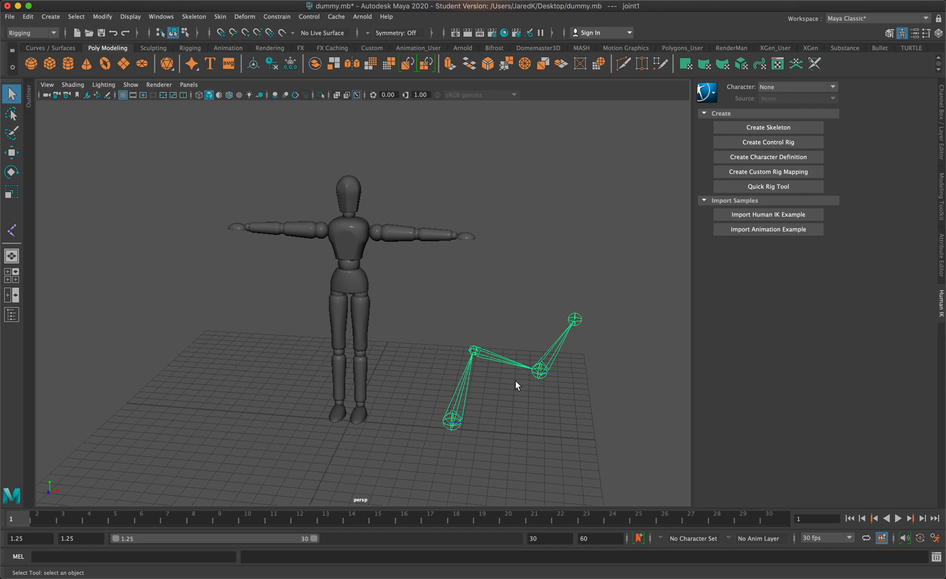
left_click(475, 350)
key("w")
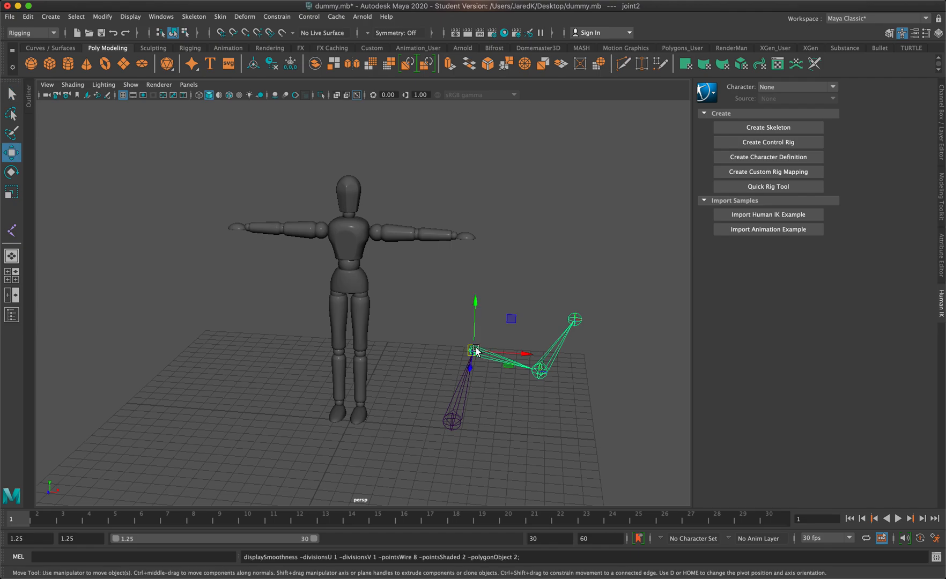
key("e")
left_click_drag(478, 350, 458, 336)
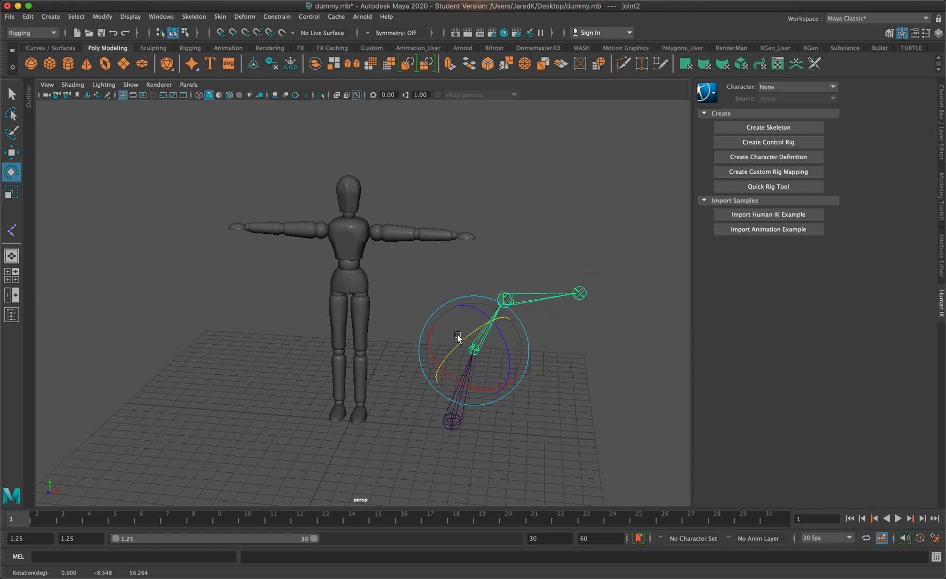
key("Up")
key("Delete")
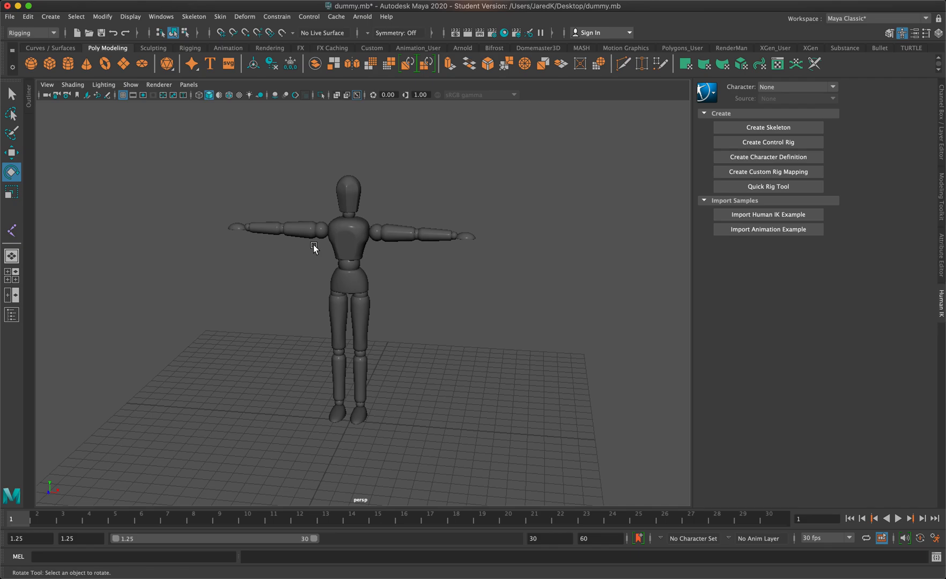
Try rotating the mannequin's left arm downward at the shoulder, undo the rotation and clear the selection
left_click(378, 232)
left_click_drag(417, 207, 422, 228)
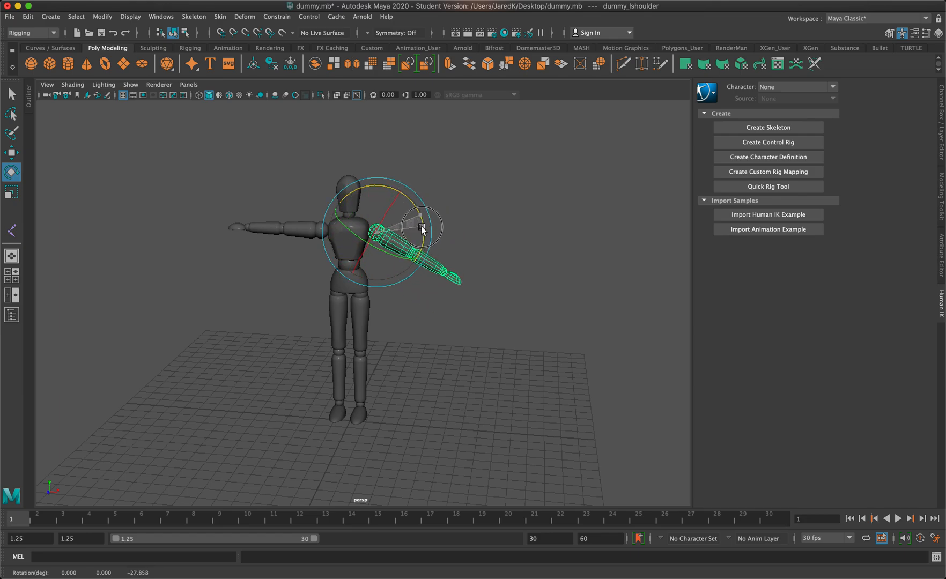
key("z")
key("z")
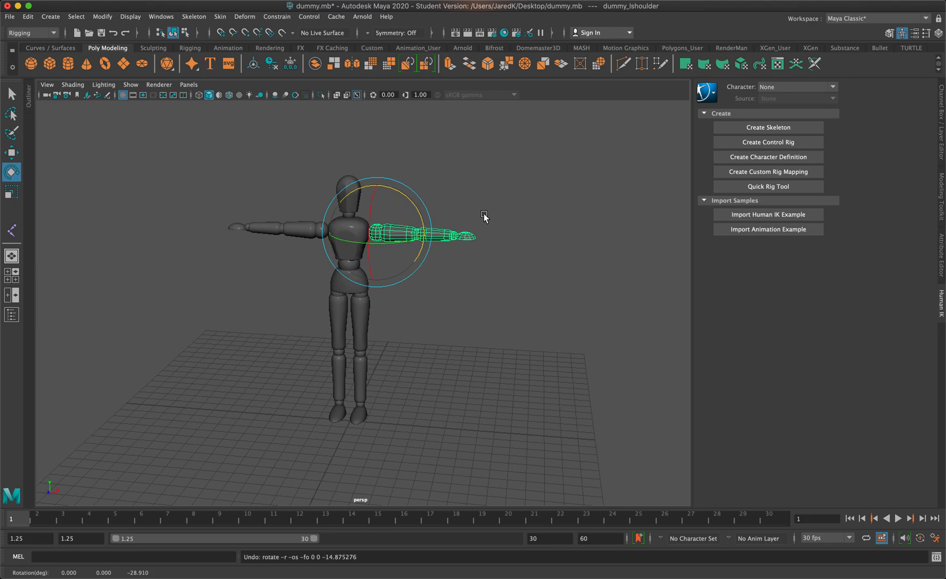
left_click(486, 230)
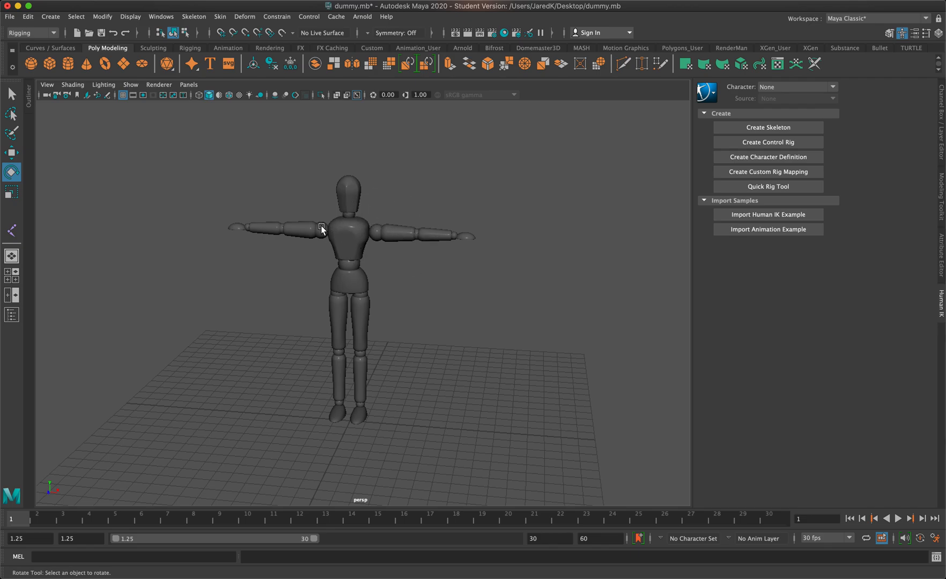
Select the mannequin by its hips, review its transform channels in the Channel Box, and clear the selection
left_click(337, 282)
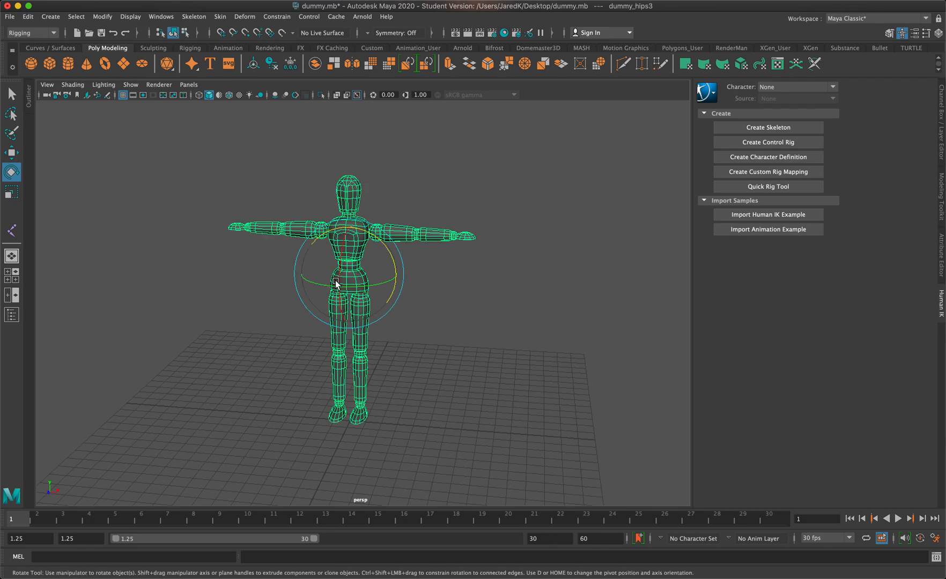
left_click_drag(458, 275, 467, 269, "alt")
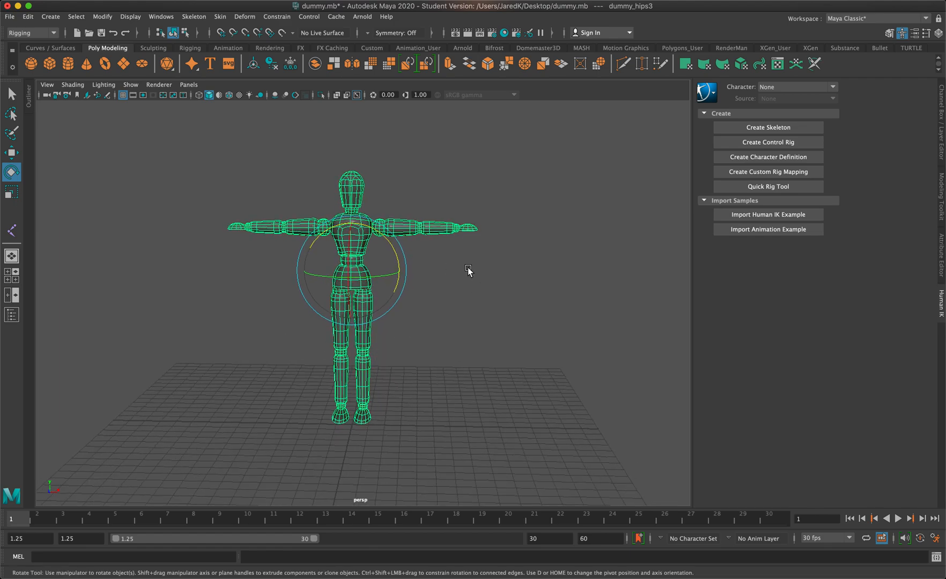
left_click(941, 127)
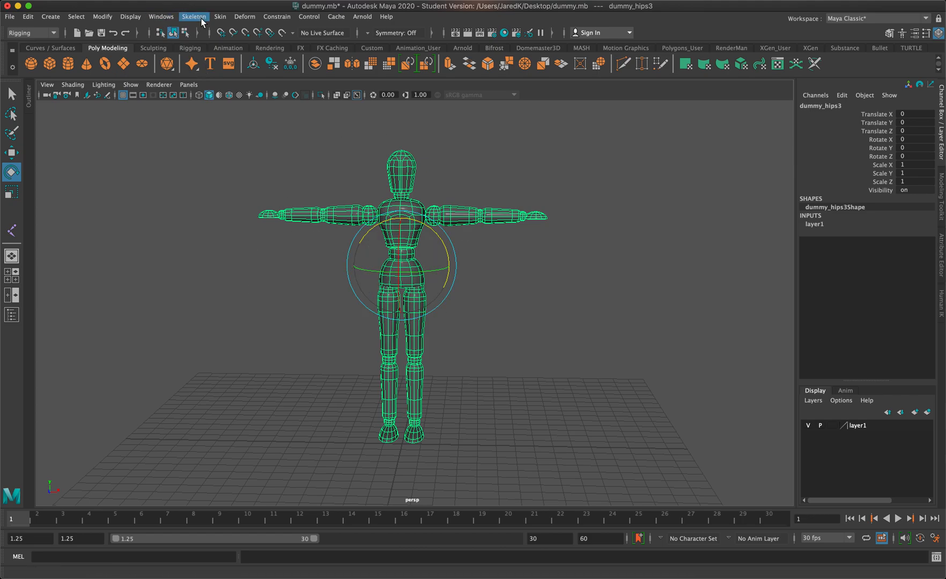
left_click(506, 248)
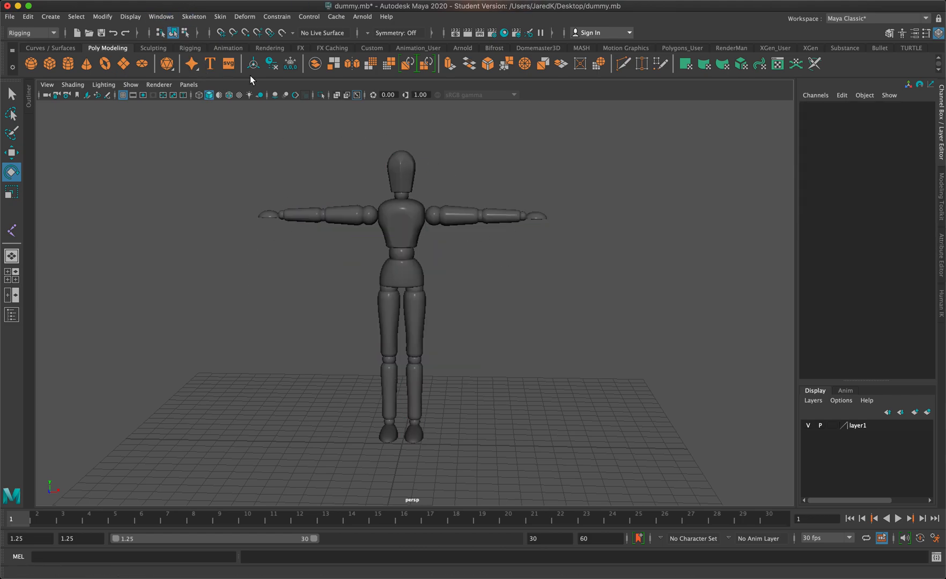
Open the Quick Rig tool and place its window beside the mannequin
left_click(195, 20)
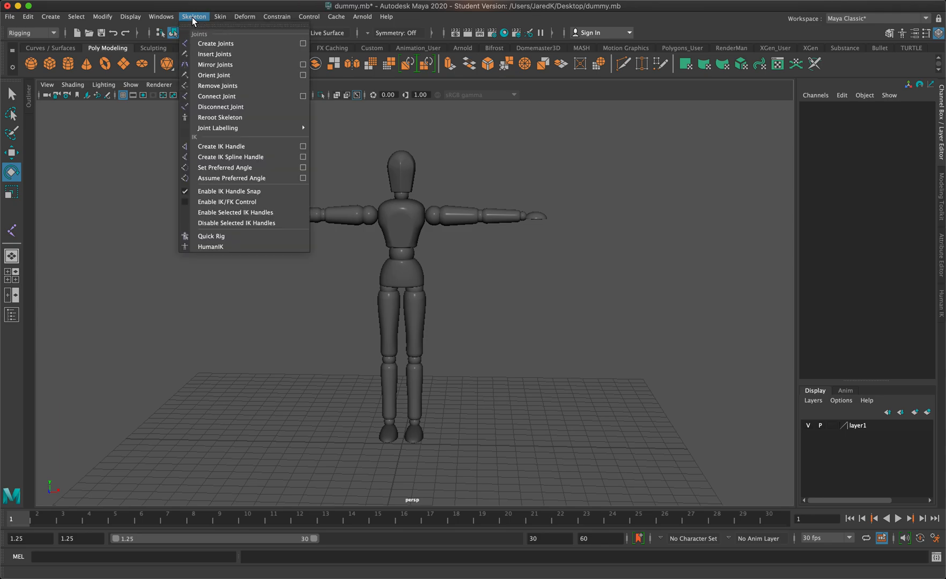
left_click(248, 236)
left_click_drag(569, 120, 638, 119)
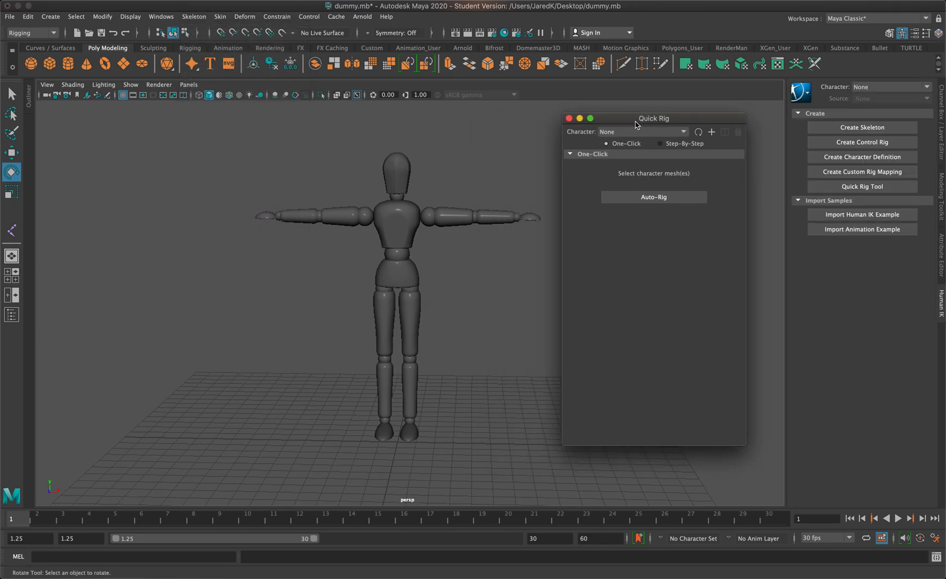
Try to auto-rig the character in One-Click mode with no mesh selected, and dismiss the error
left_click(394, 275)
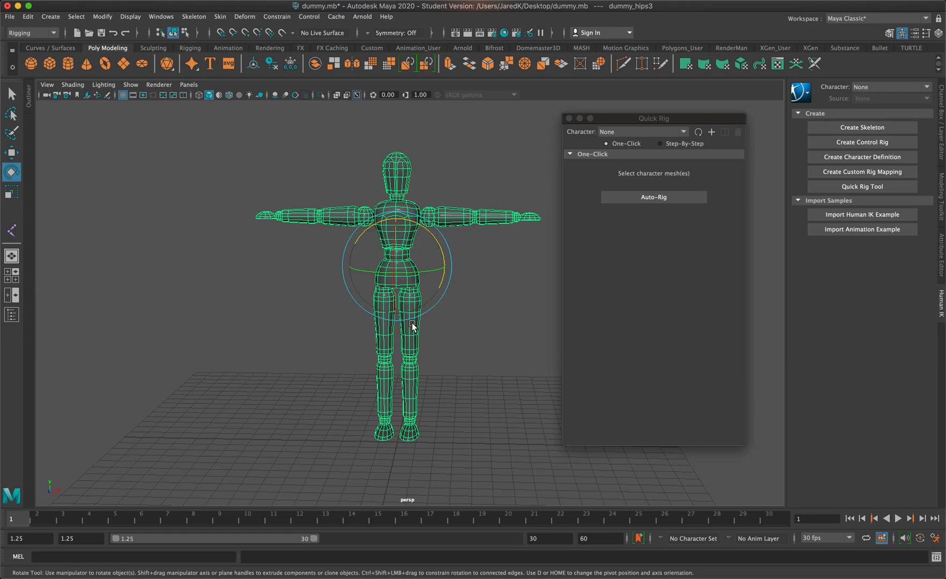
left_click_drag(418, 332, 465, 320, "alt")
left_click(464, 318)
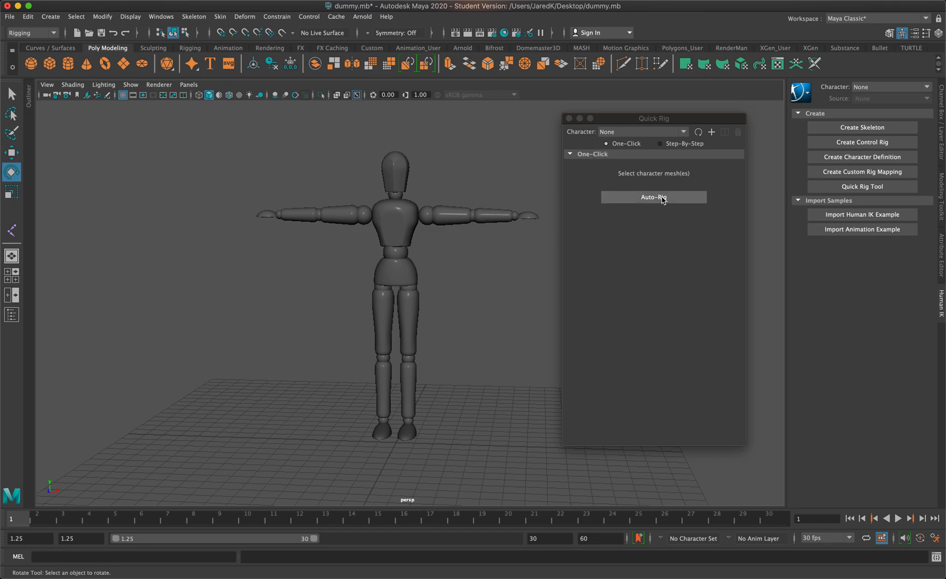
left_click(663, 198)
left_click(465, 297)
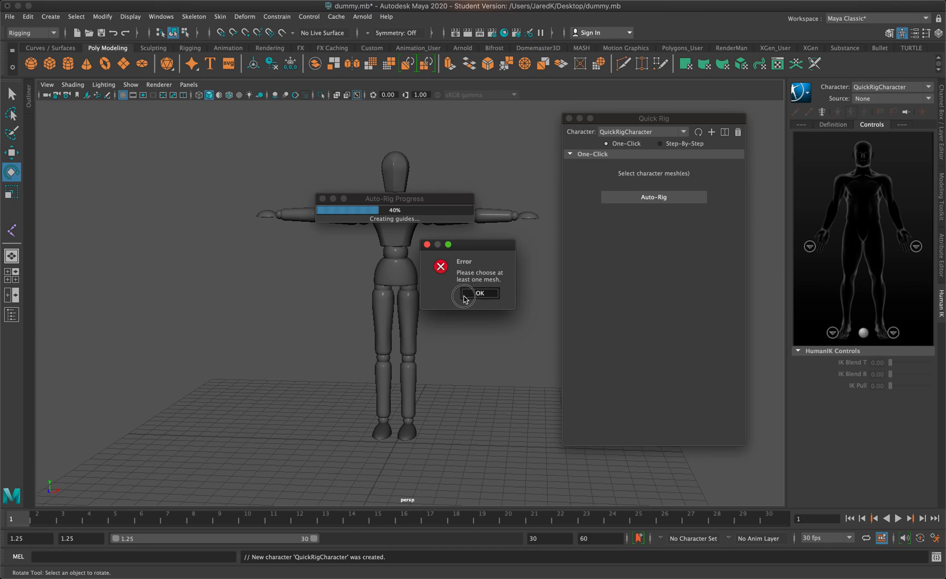
Auto-rig the mannequin from its hips mesh in One-Click mode, and look over the generated skeleton
left_click(394, 269)
left_click(655, 198)
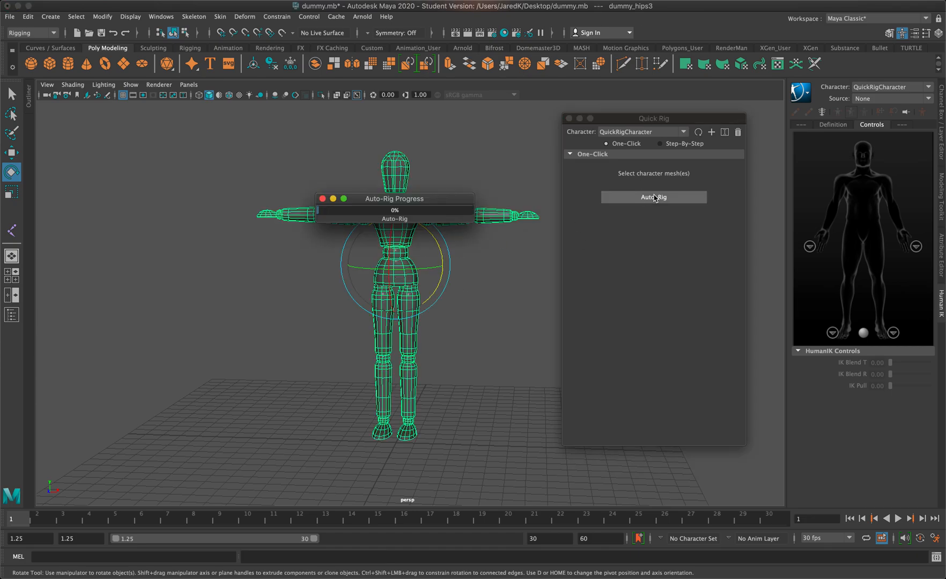
left_click(530, 298)
key("q")
scroll(464, 299, "up", 5)
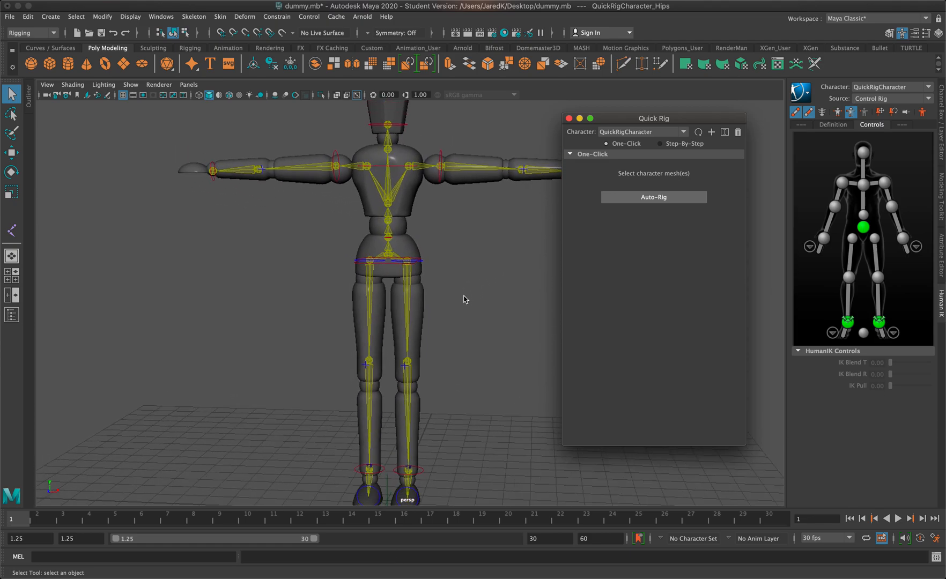
left_click_drag(464, 299, 451, 314, "alt")
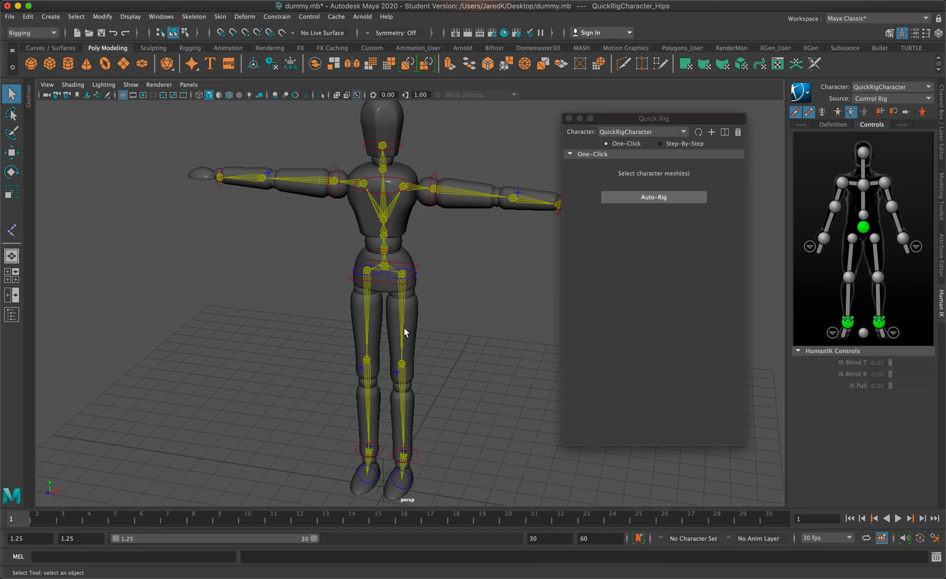
Try moving the left foot effector at the ball of the foot, and undo the move
left_click(412, 478)
key("w")
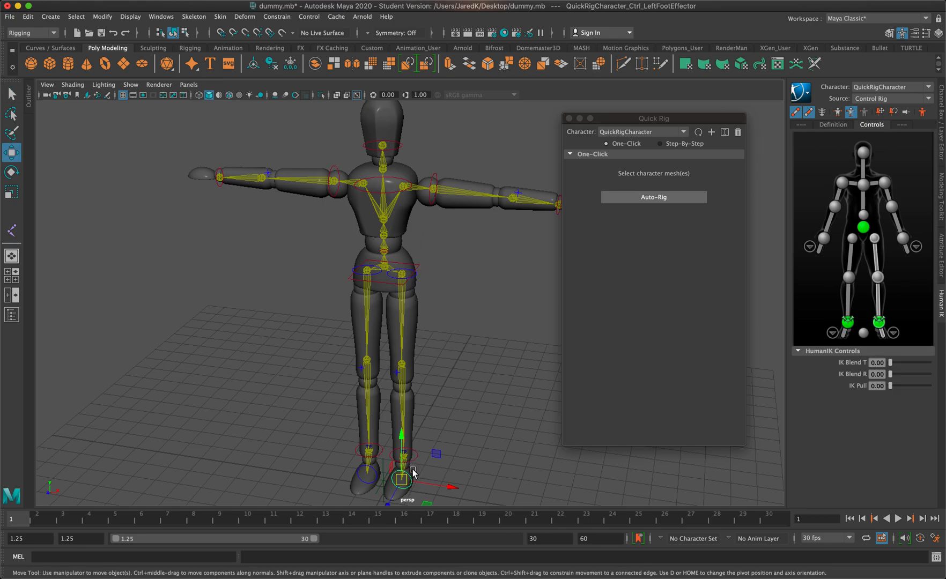
mouse_move(401, 476)
left_mouse_down()
mouse_move(389, 443)
mouse_move(414, 462)
mouse_move(402, 470)
left_mouse_up()
key("super+z")
Raise the left foot by moving its ankle effector so that the knee bends, and inspect the mesh around the hips
left_click_drag(463, 464, 385, 461, "alt")
left_click(385, 464)
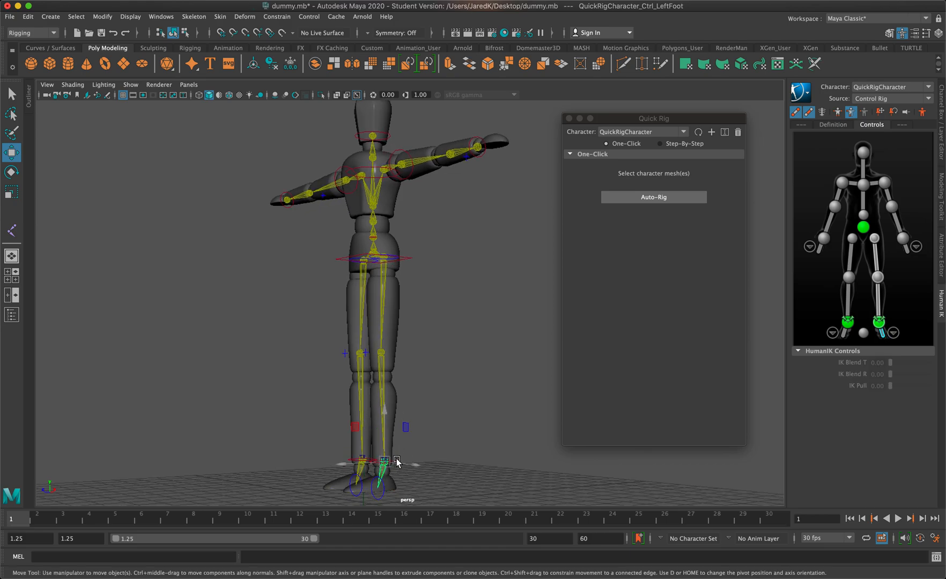
left_click(409, 451)
left_click(398, 463)
left_click_drag(387, 464, 357, 403)
left_click_drag(411, 356, 450, 372, "alt")
left_click_drag(473, 384, 470, 384, "alt")
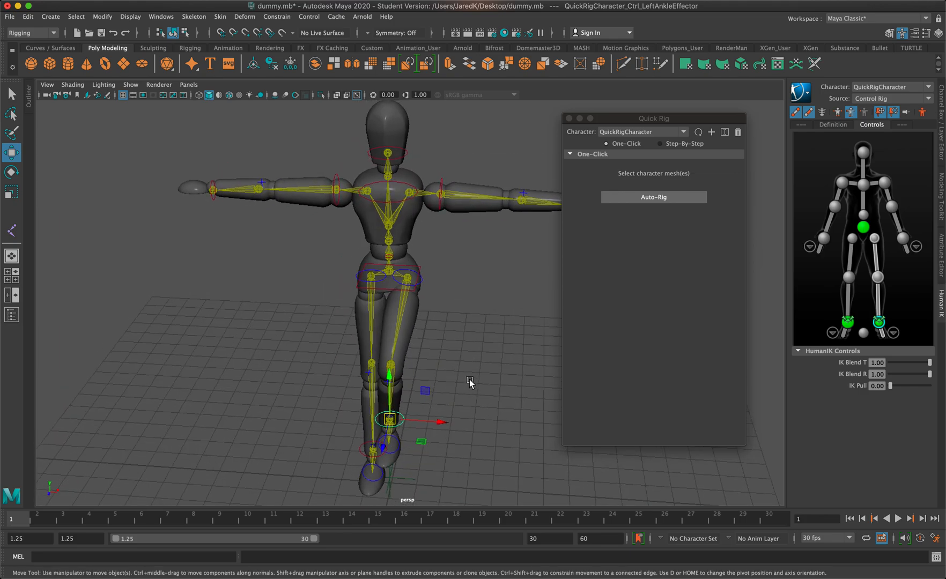
left_click_drag(433, 421, 366, 358)
scroll(366, 358, "up", 5)
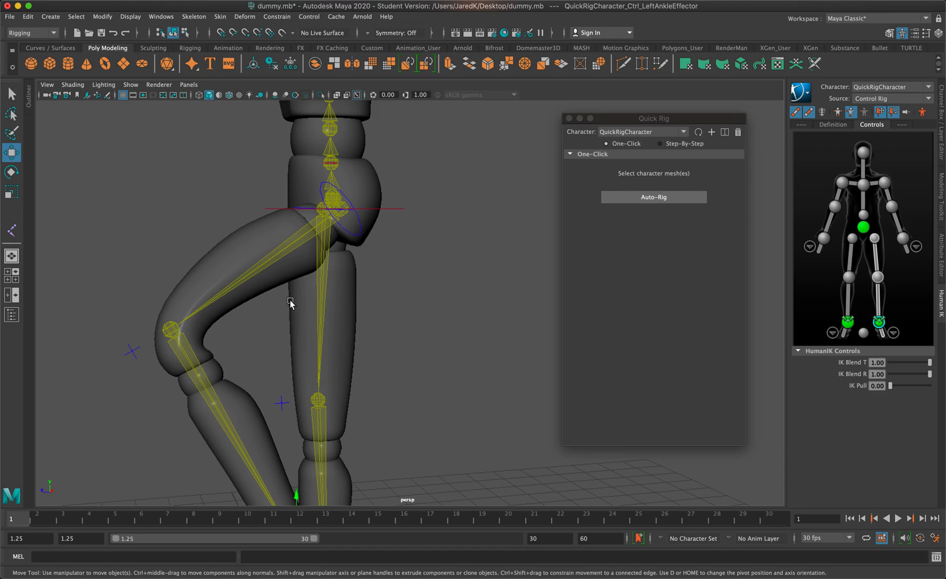
Undo the left ankle effector moves so that the leg returns to its rest pose
key("ctrl+z")
key("ctrl+z")
key("ctrl+z")
left_click_drag(422, 284, 499, 250, "alt")
scroll(488, 288, "down", 5)
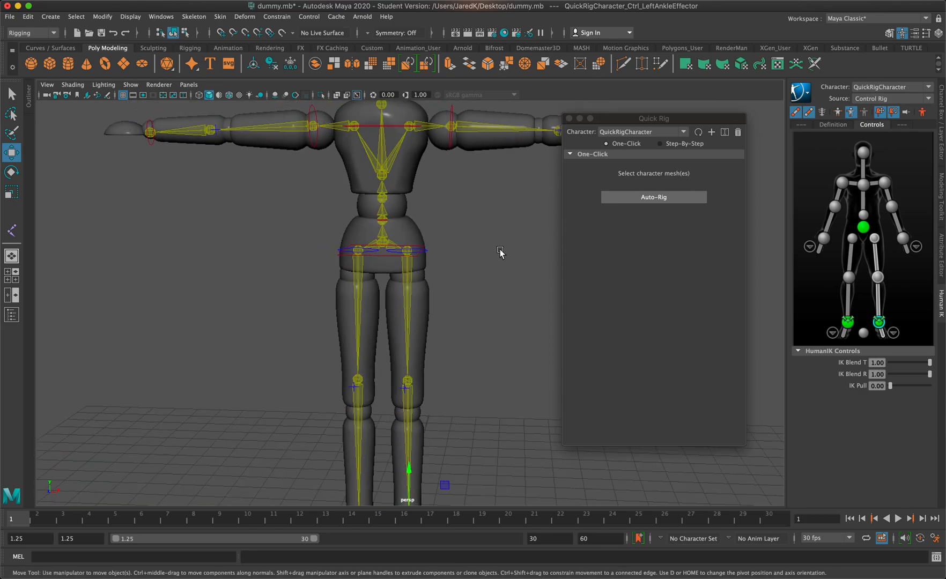
Try rotating the left shoulder effector about 86° to lower the arm beside the torso, and undo the rotation
left_click(449, 112)
key("e")
left_click_drag(497, 114, 464, 169)
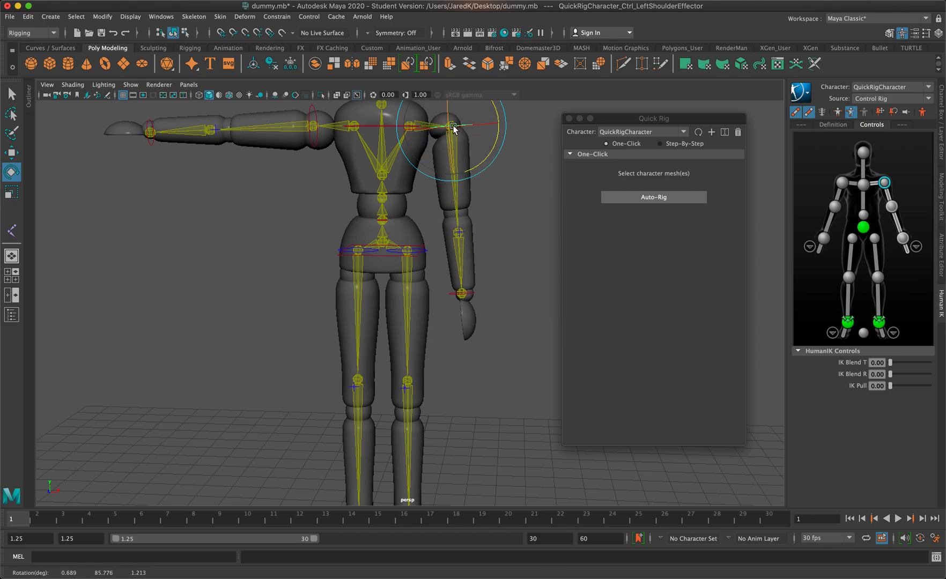
scroll(475, 184, "down", 3)
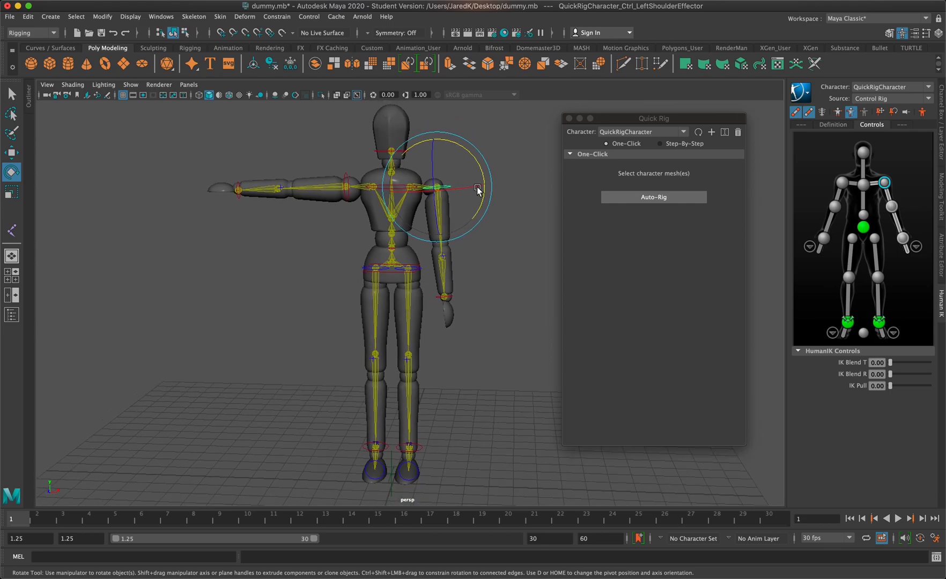
key("ctrl+z")
key("ctrl+z")
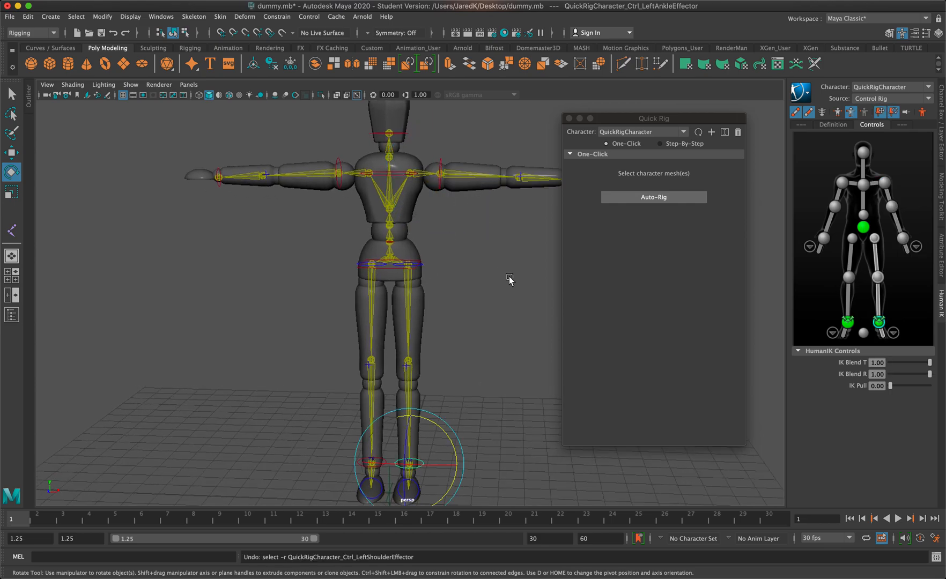
key("ctrl+z")
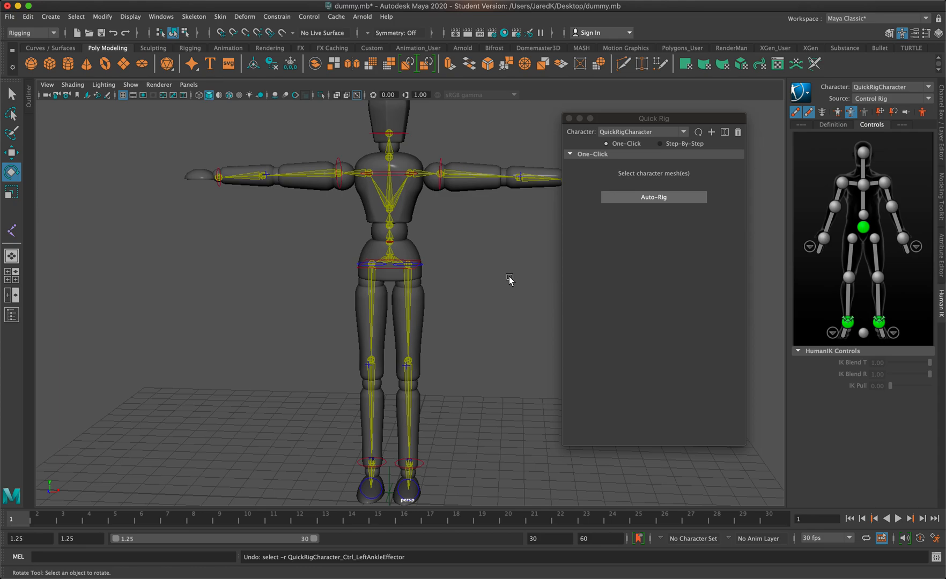
Delete the existing Quick Rig character together with its skin, control rig, skeleton and guides
mouse_move(442, 229)
left_mouse_down("alt")
mouse_move(458, 235)
mouse_move(428, 235)
left_mouse_up("alt")
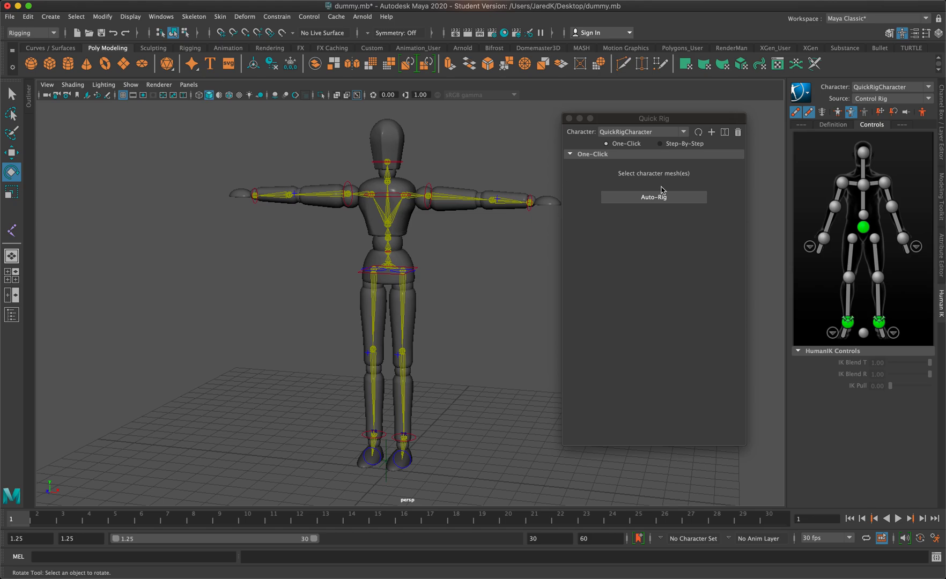
left_click(737, 132)
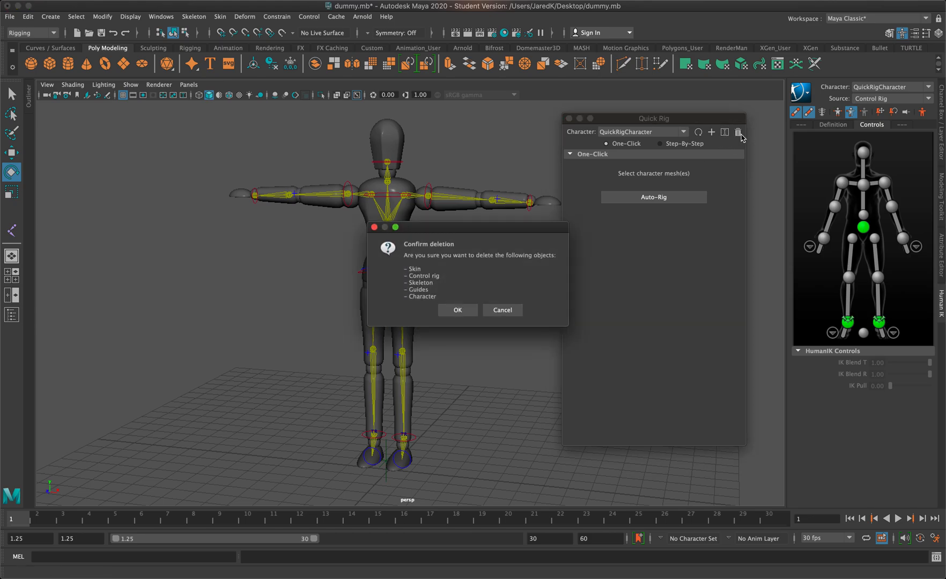
left_click(461, 310)
Create a new Quick Rig character in Step-By-Step mode, and add the mannequin meshes to its geometry from the selected hips mesh
left_click(386, 251)
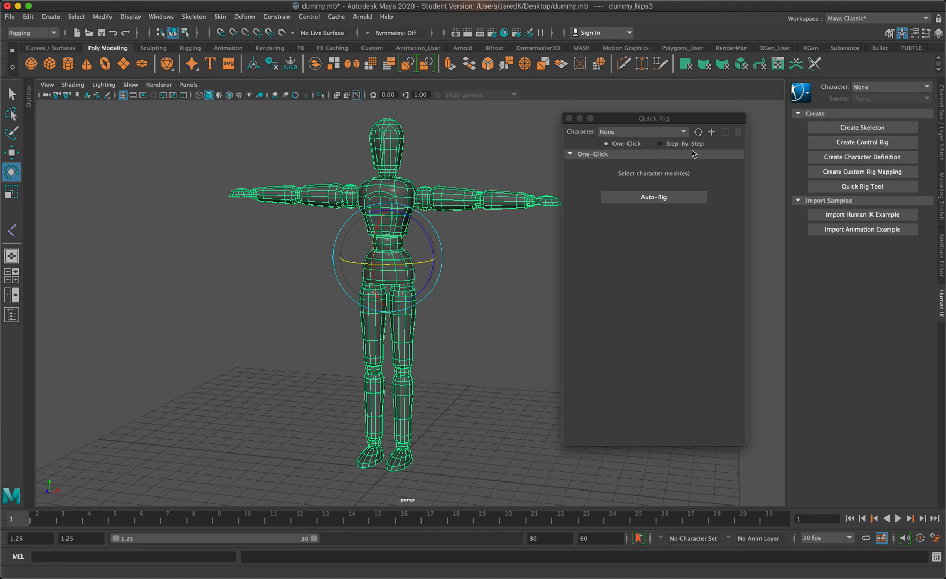
left_click(682, 145)
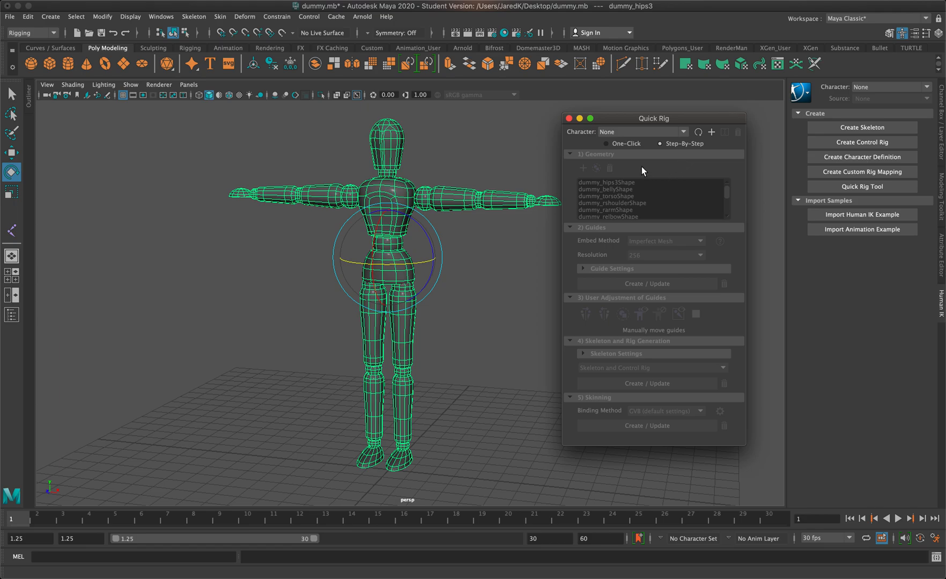
left_click(712, 133)
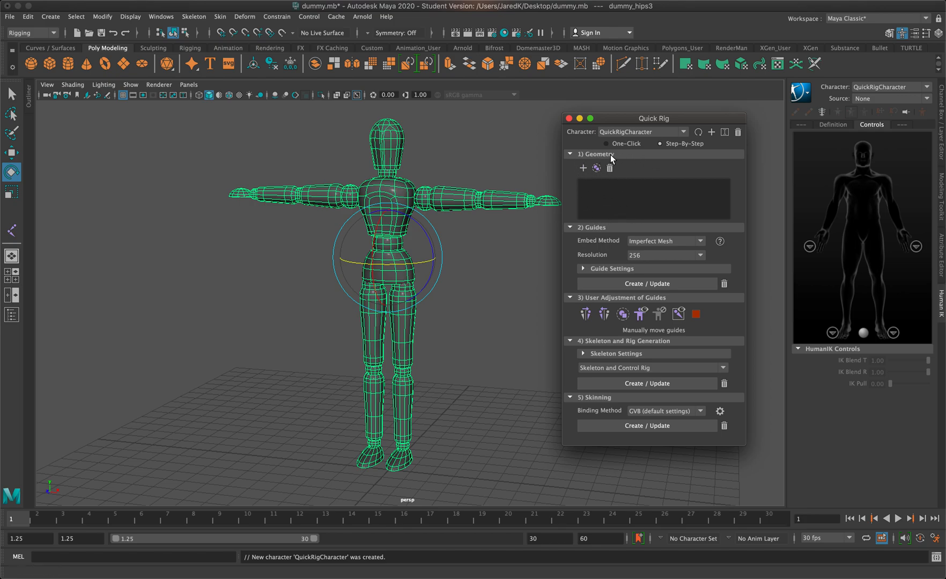
left_click(583, 169)
scroll(645, 213, "down", 3)
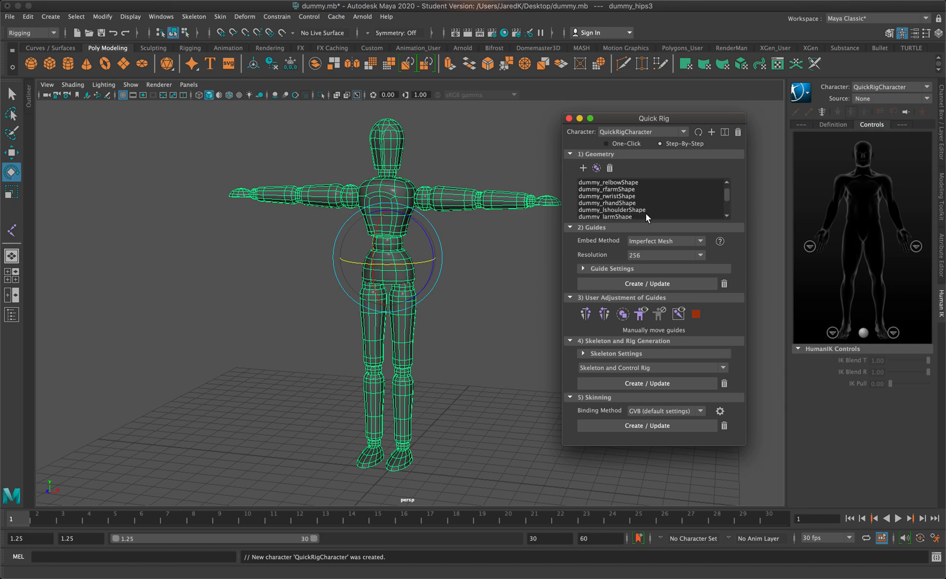
scroll(646, 213, "up", 3)
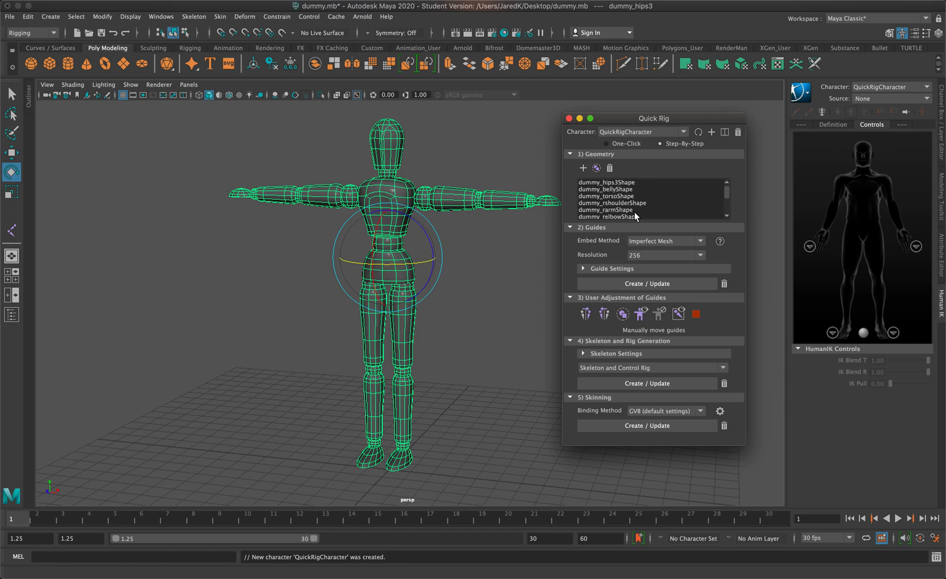
Select individual mannequin parts to check how the mesh hierarchy is selected together, and reselect the hips mesh
left_click(417, 266)
left_click(458, 225)
left_click(454, 199)
left_click(517, 201)
left_click(364, 305)
left_click(381, 249)
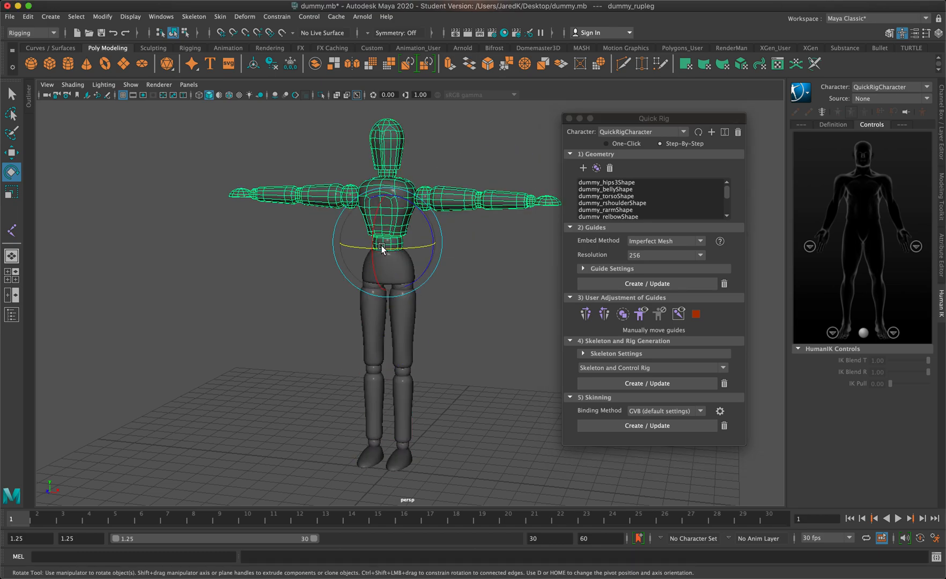
left_click(461, 307)
left_click(396, 264)
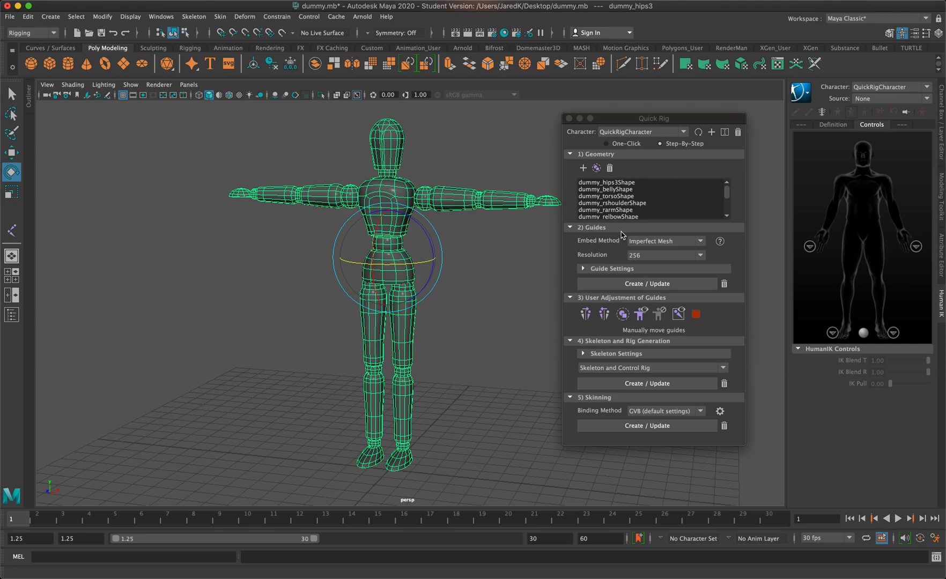
Generate the rig guides with the Imperfect Mesh embed method and a resolution of 256
left_click(646, 244)
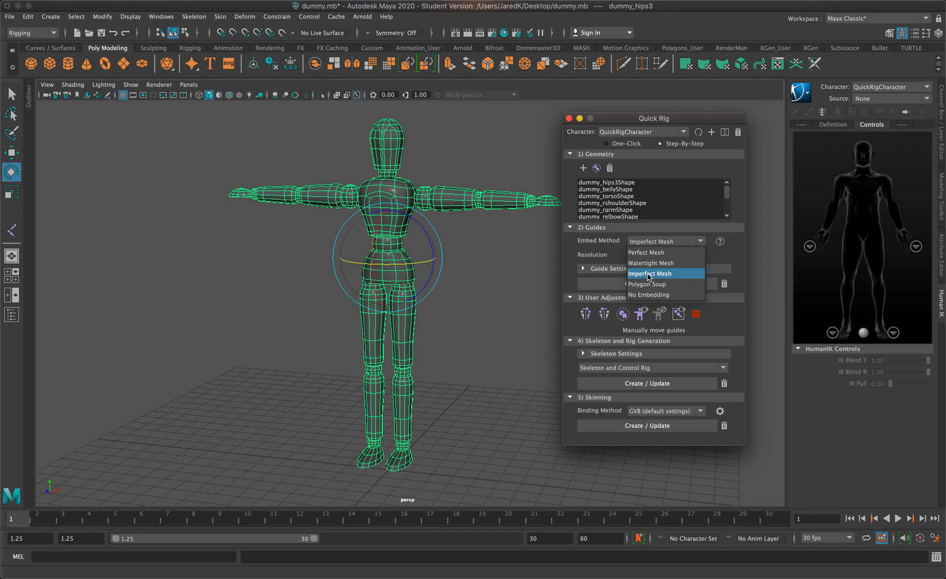
left_click(647, 276)
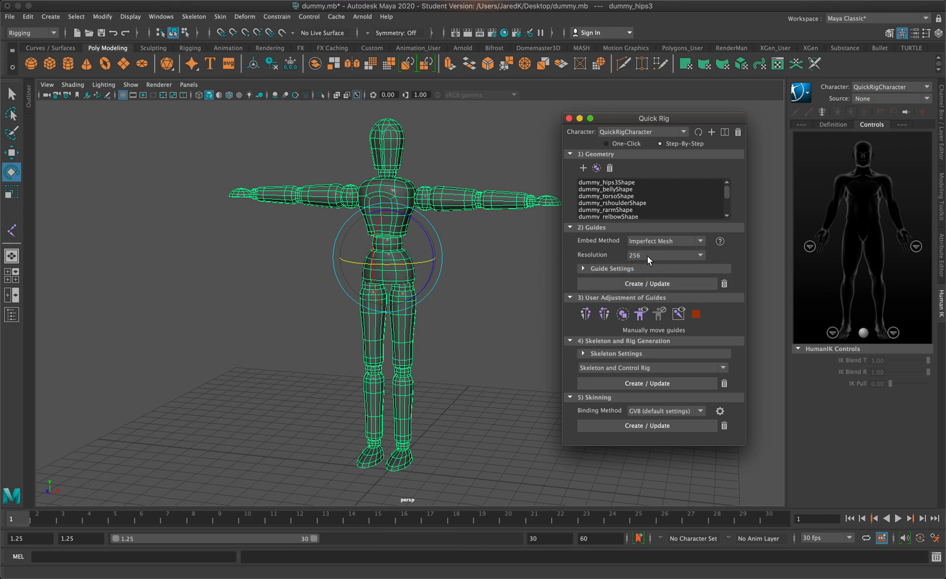
left_click(647, 285)
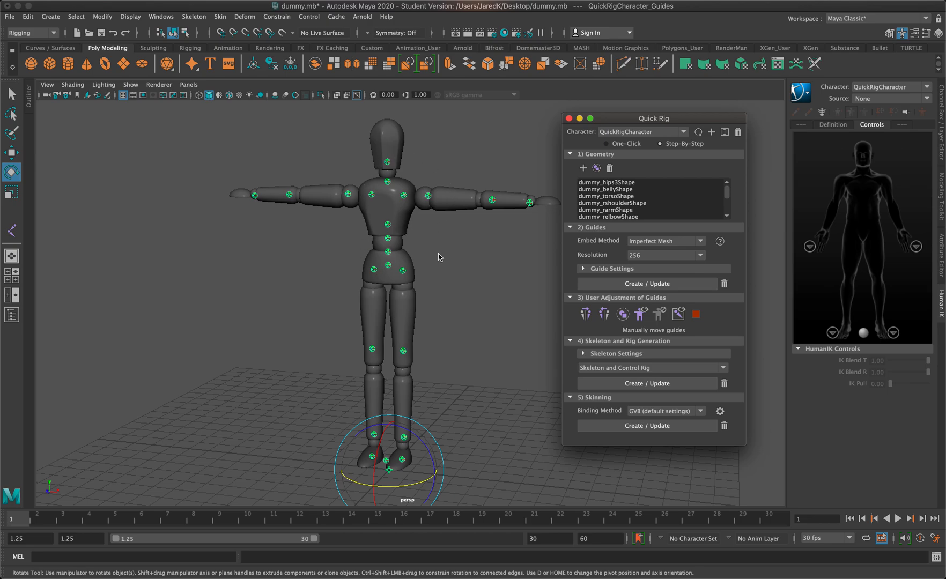
Switch to the front view and examine where the guides sit relative to the mannequin's ball joints
key("space")
key("space")
scroll(290, 370, "down", 5)
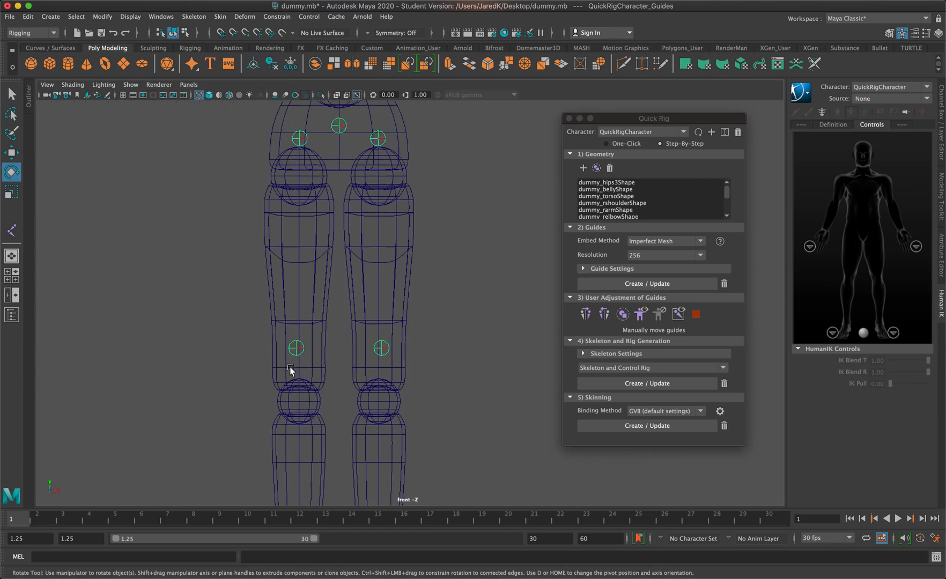
scroll(290, 370, "up", 3)
left_click_drag(430, 226, 435, 232, "alt")
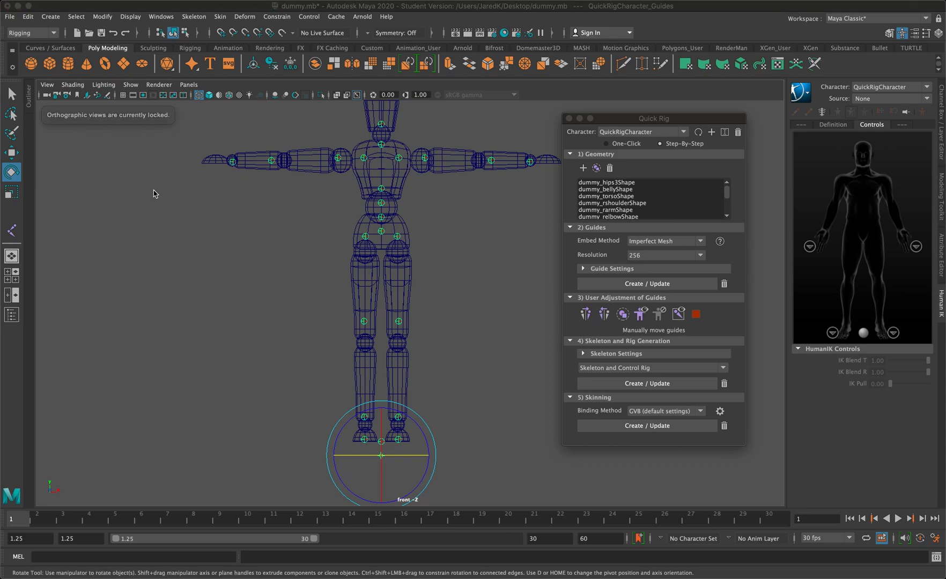
left_click_drag(220, 210, 216, 211, "alt")
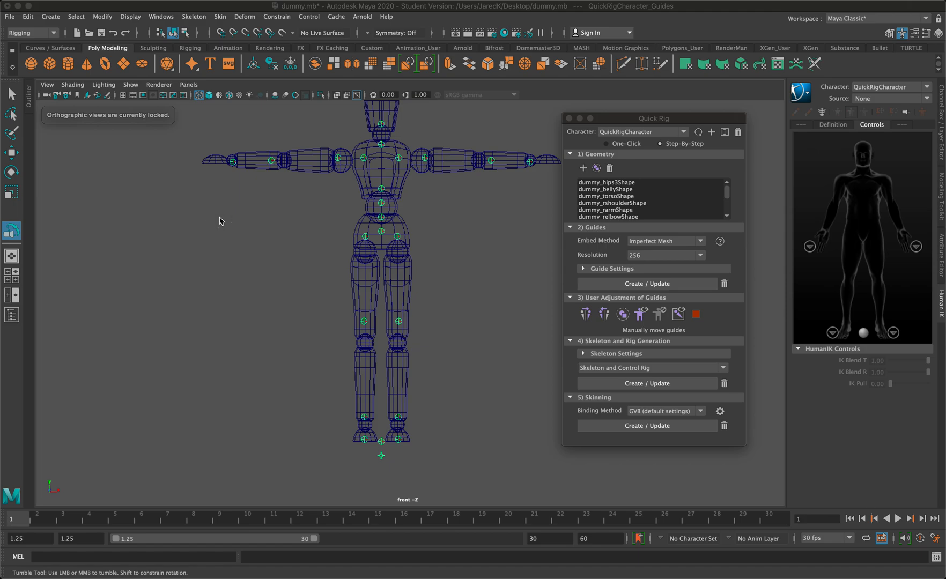
middle_click_drag(217, 216, 193, 250, "alt")
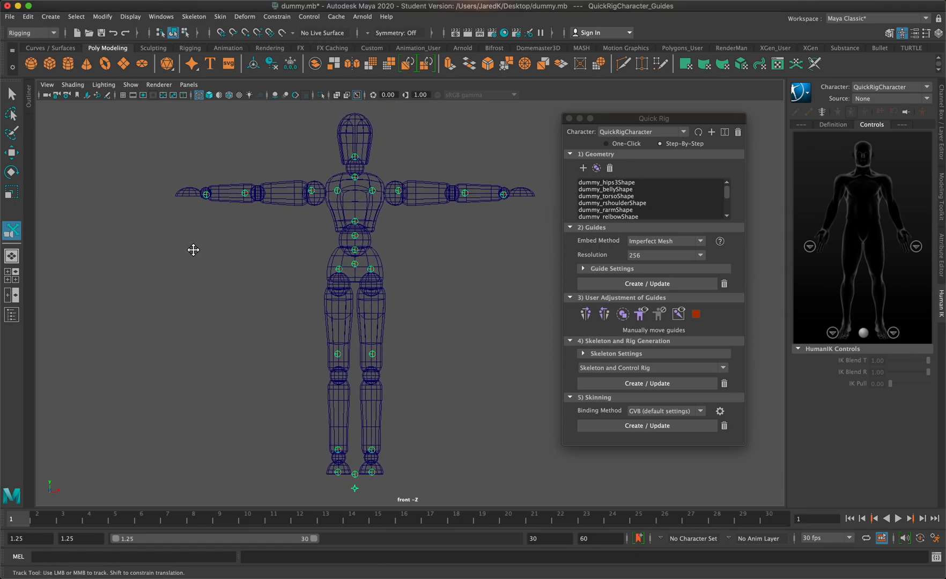
left_click(11, 94)
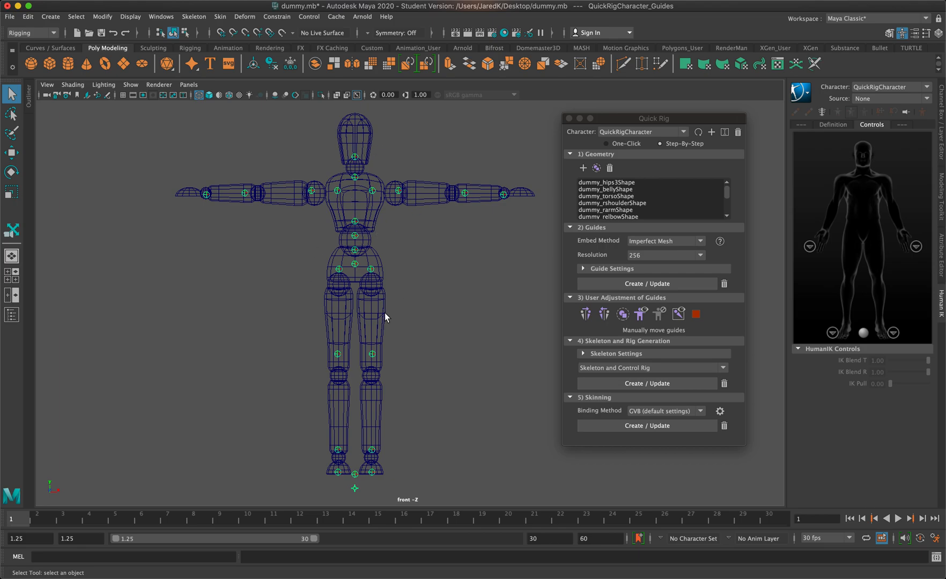
scroll(380, 321, "up", 5)
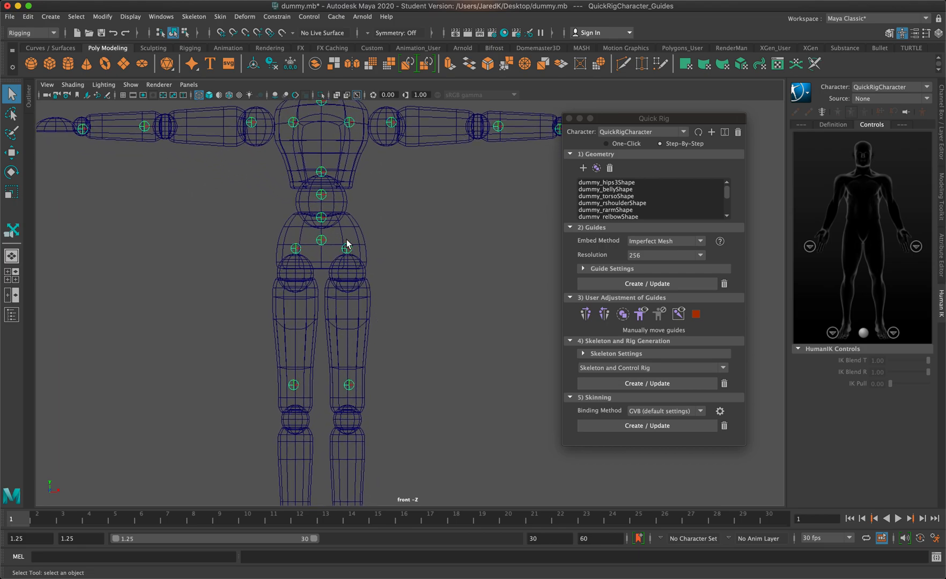
scroll(367, 251, "down", 5)
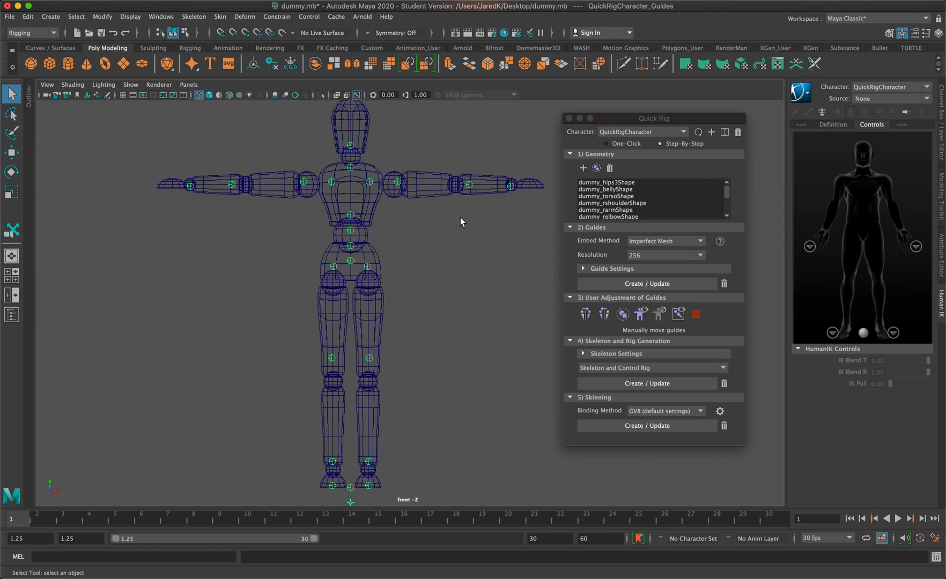
Move the left shoulder guide (LeftArm) to the center of the shoulder ball, at about X 1.66, Y 12.21 cm
left_click(398, 183)
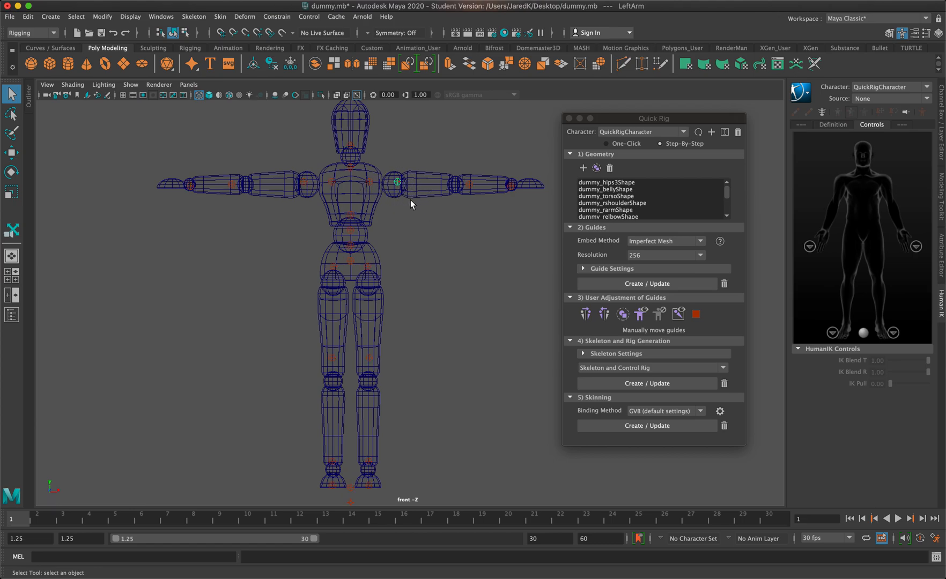
key("w")
left_click_drag(427, 182, 423, 185)
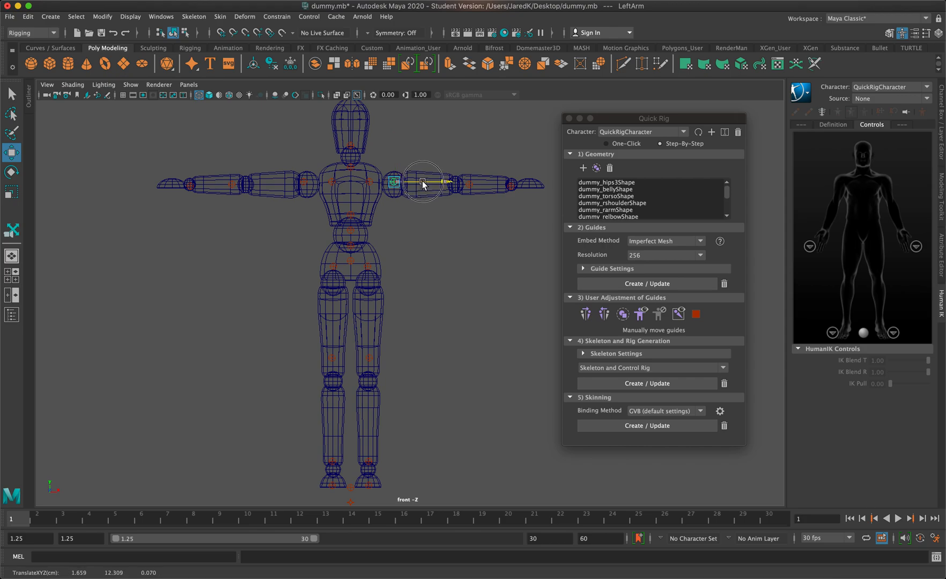
left_click_drag(394, 131, 397, 134)
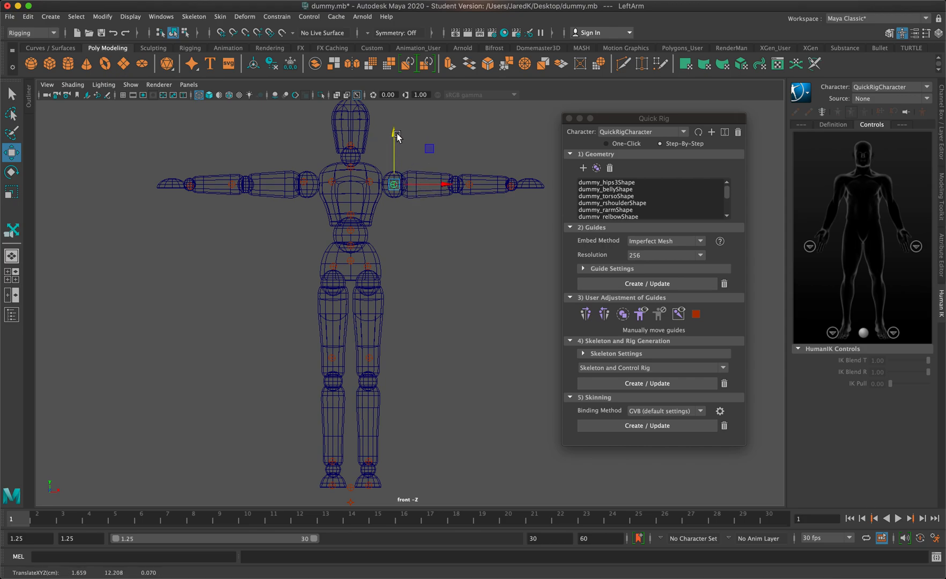
Center the LeftForeArm guide in the elbow ball at about X 4.03 cm, and the LeftHand guide in the wrist ball at about X 6.17, Y 12.20 cm
left_click(455, 184)
left_click_drag(501, 183, 489, 185)
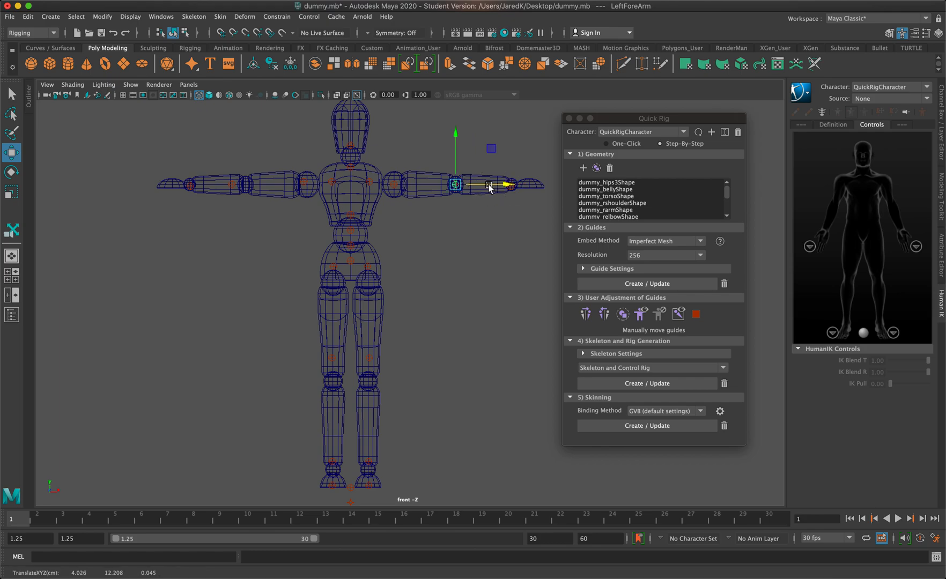
scroll(538, 211, "up", 4)
left_click(546, 145)
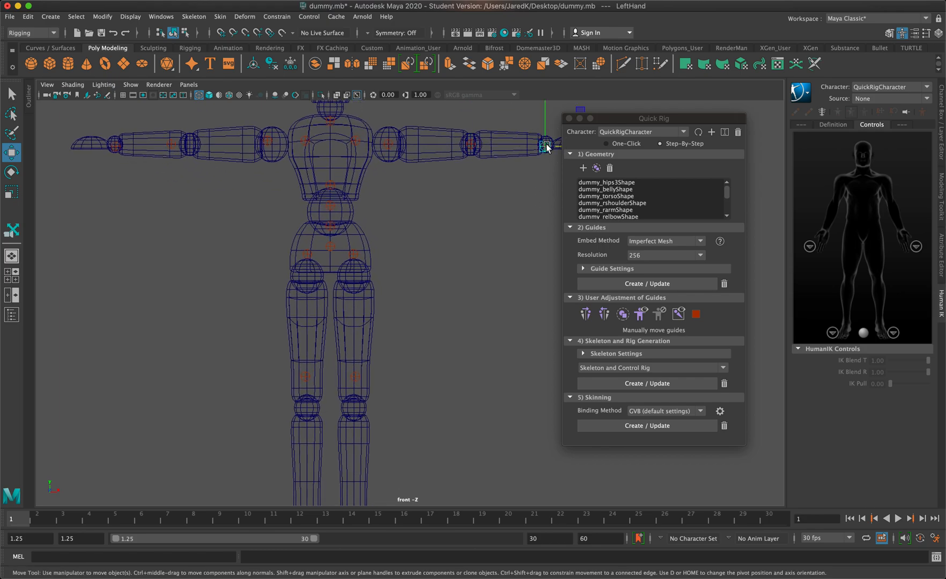
key("f")
left_click_drag(427, 304, 431, 258)
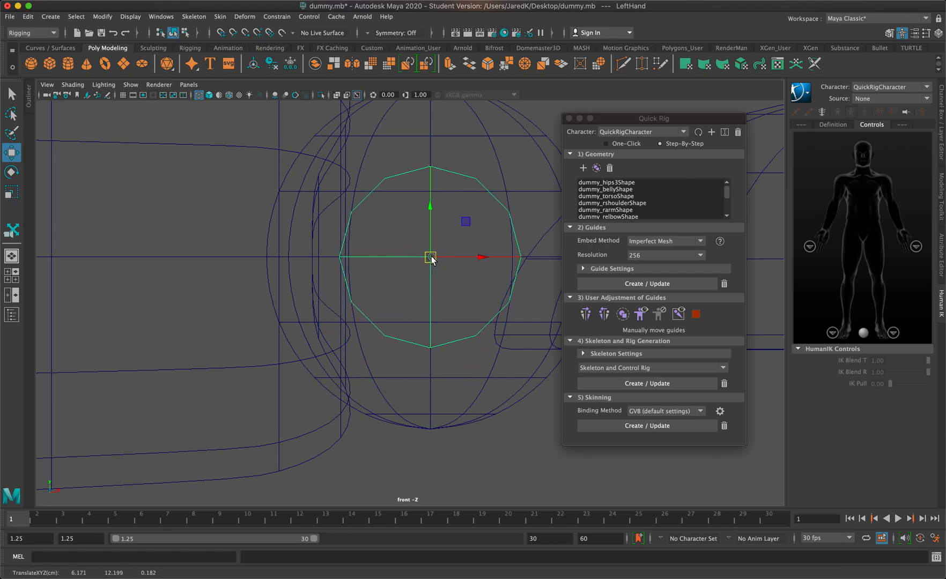
Move the left hip guide (LeftUpLeg) down into the center of the left hip ball
scroll(346, 333, "down", 5)
scroll(347, 333, "down", 3)
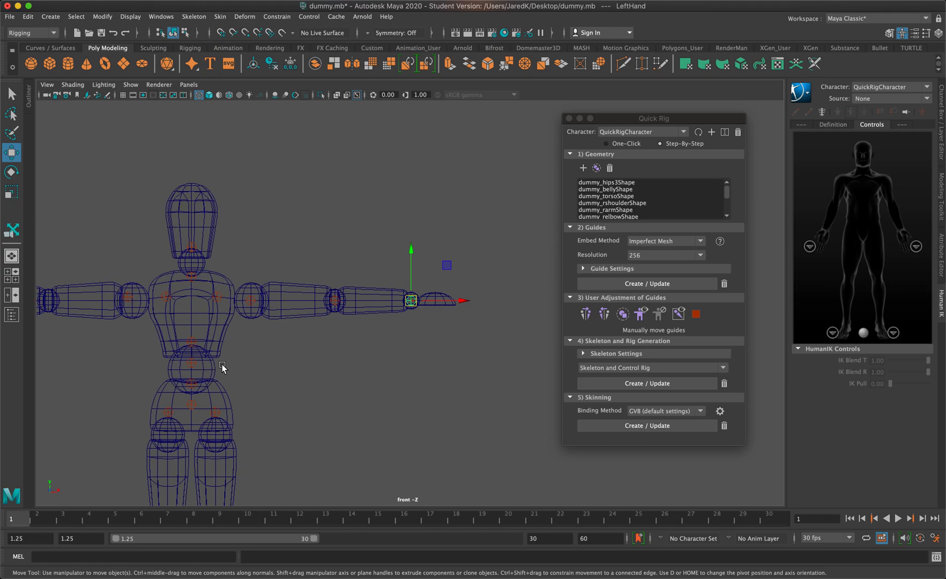
left_click(217, 413)
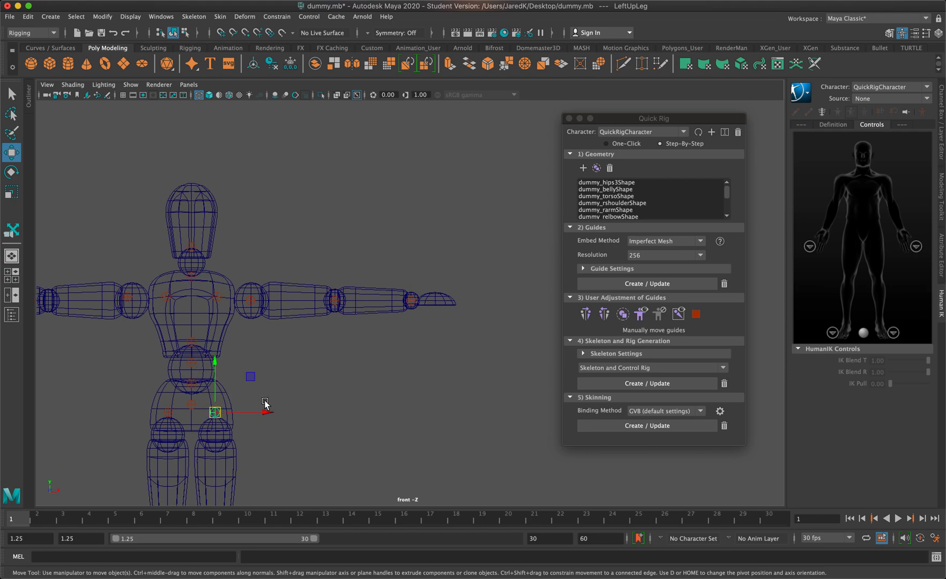
key("f")
scroll(350, 360, "down", 5)
scroll(350, 360, "up", 5)
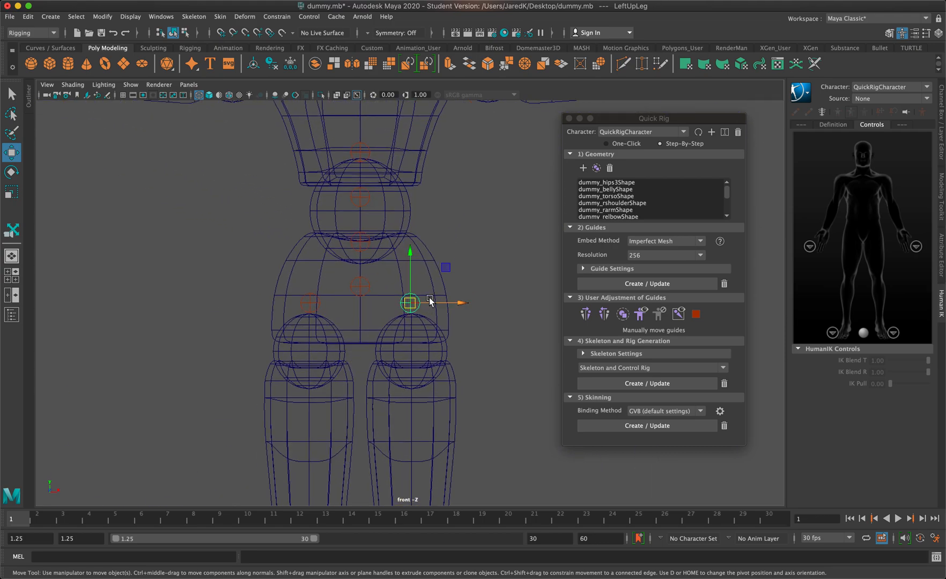
left_click_drag(414, 250, 412, 300)
left_click_drag(436, 354, 431, 356)
Move the LeftLeg guide down into the center of the left knee ball, at about X 0.67, Y 4.66 cm
key("a")
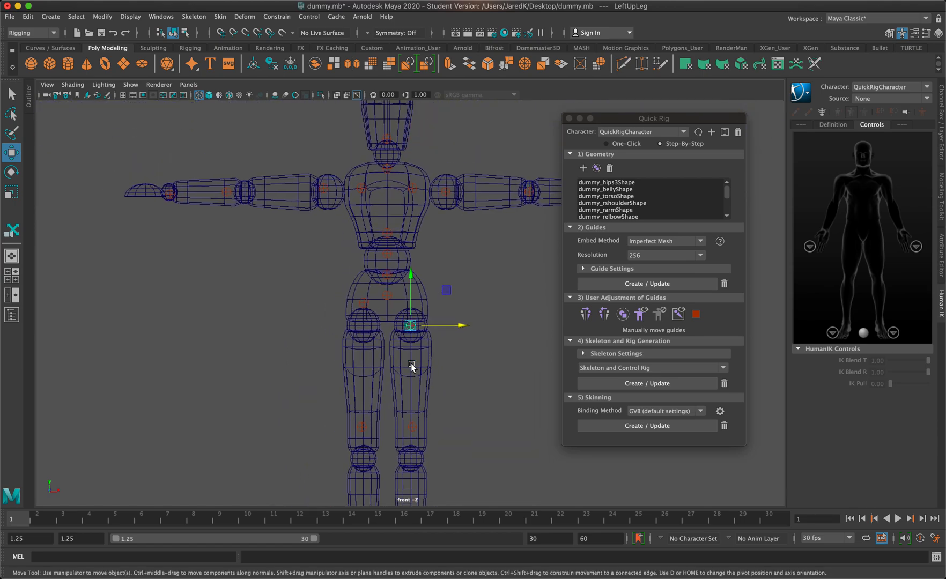
left_click(413, 425)
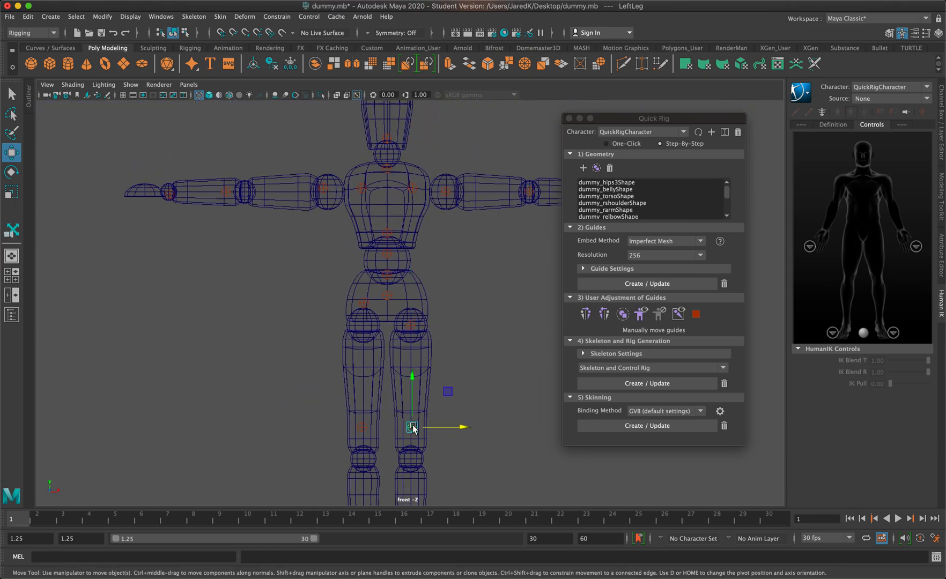
key("f")
scroll(418, 393, "down", 5)
scroll(418, 395, "up", 5)
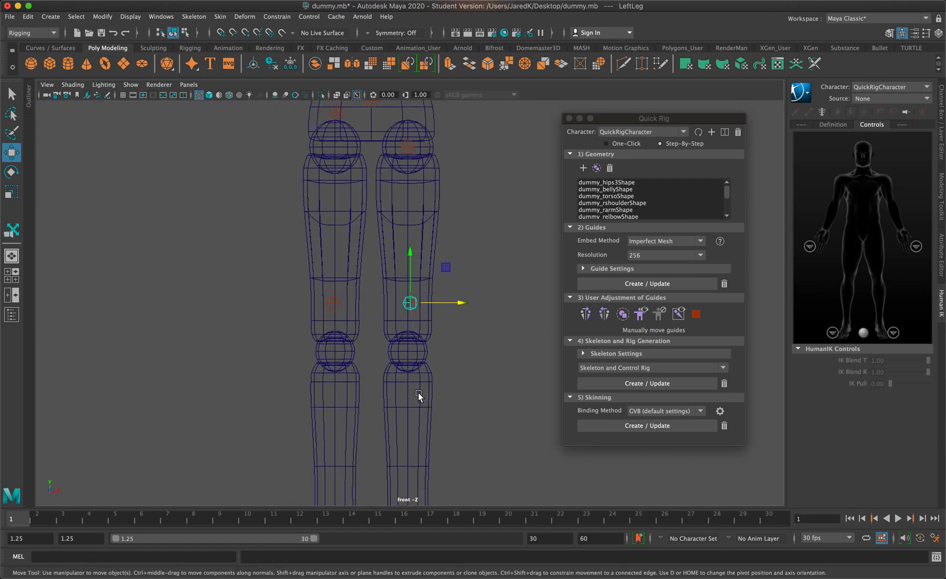
left_click_drag(411, 256, 412, 317)
left_click_drag(458, 355, 457, 359)
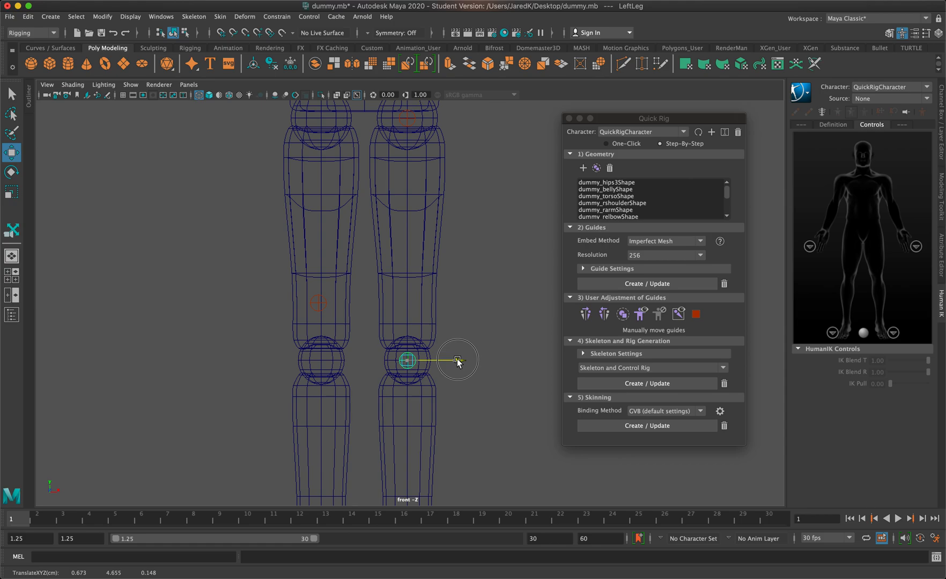
Center the LeftFoot guide in the left ankle ball, at about X 0.66, Y 1.27 cm
scroll(457, 360, "down", 5)
left_click(410, 431)
key("f")
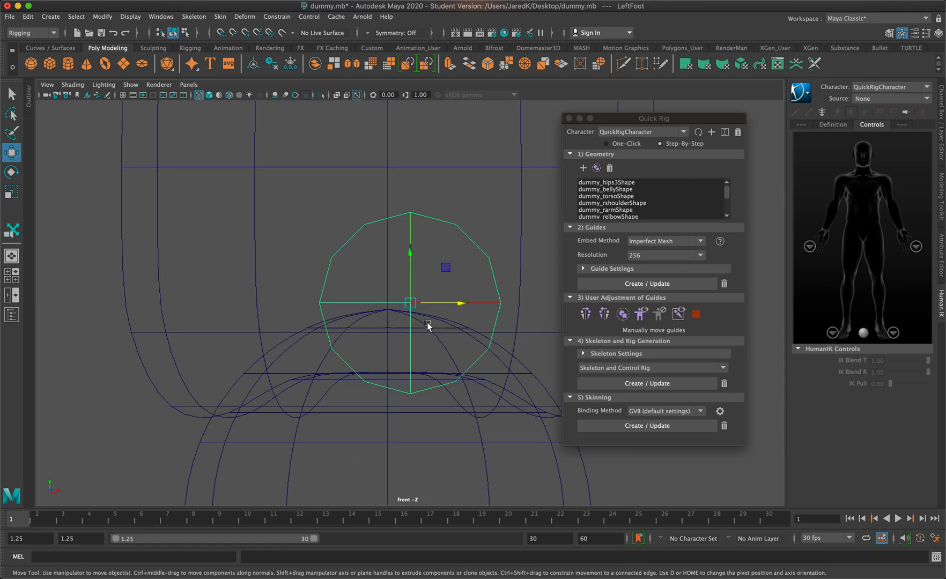
scroll(420, 285, "down", 4)
left_click_drag(406, 246, 407, 264)
left_click_drag(464, 322, 463, 322)
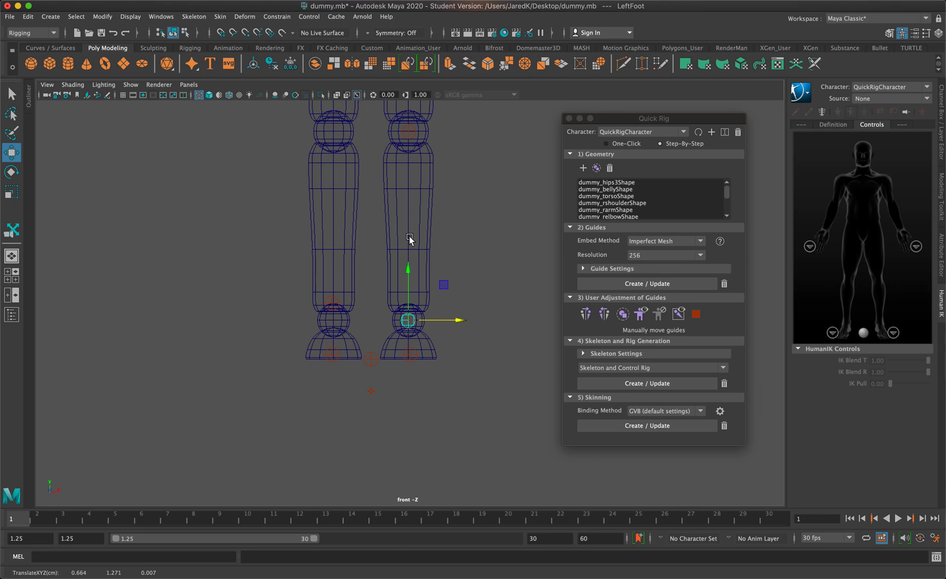
Move the Neck guide up into the center of the neck ball and the Head guide to the top of the head, about Y 15.52 cm
scroll(410, 239, "down", 5)
left_click(409, 154)
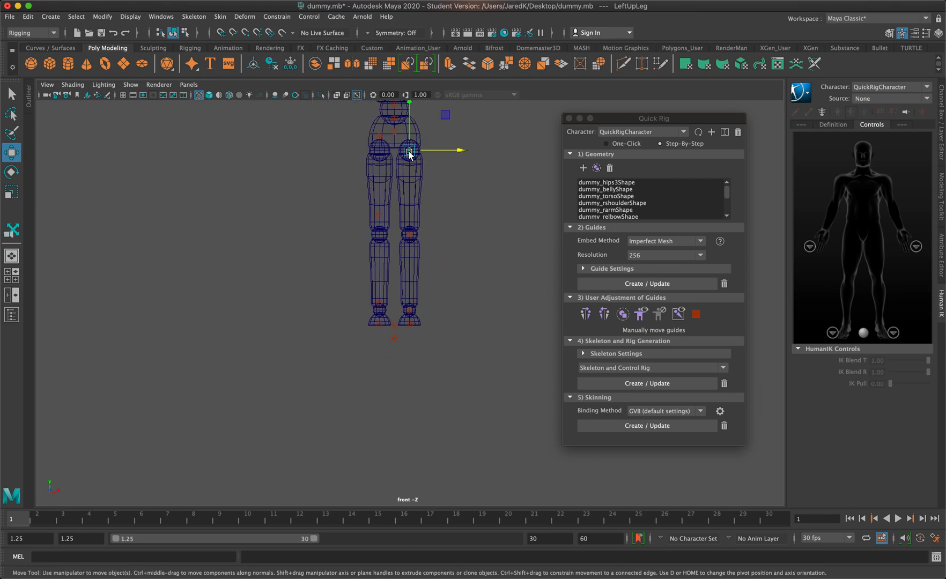
scroll(409, 154, "down", 5)
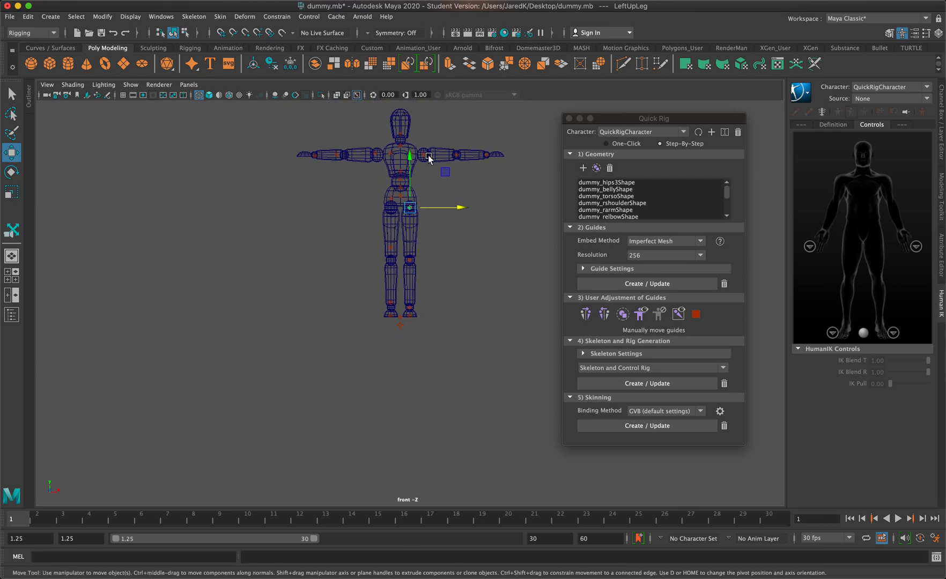
left_click(423, 155)
left_click(401, 146)
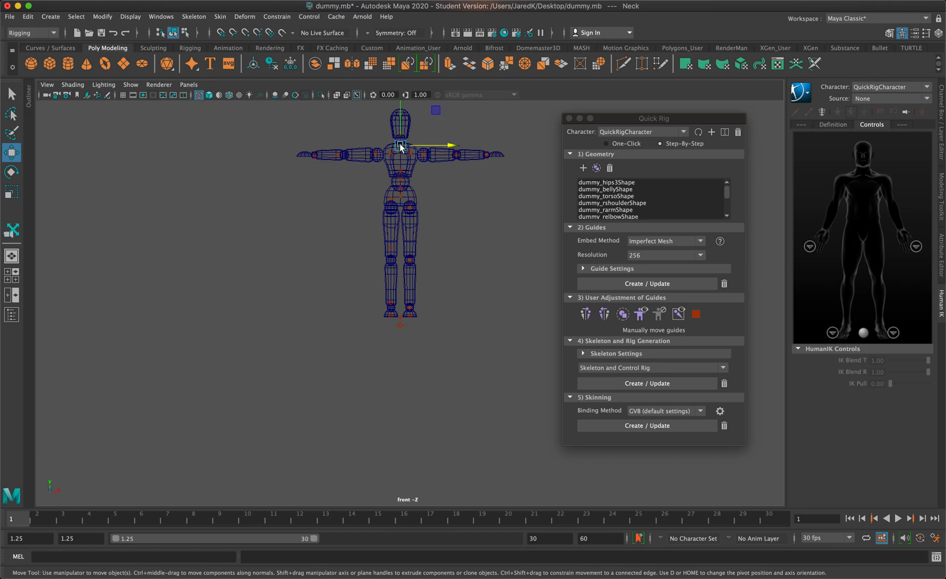
key("f")
scroll(425, 258, "down", 4)
scroll(426, 257, "up", 2)
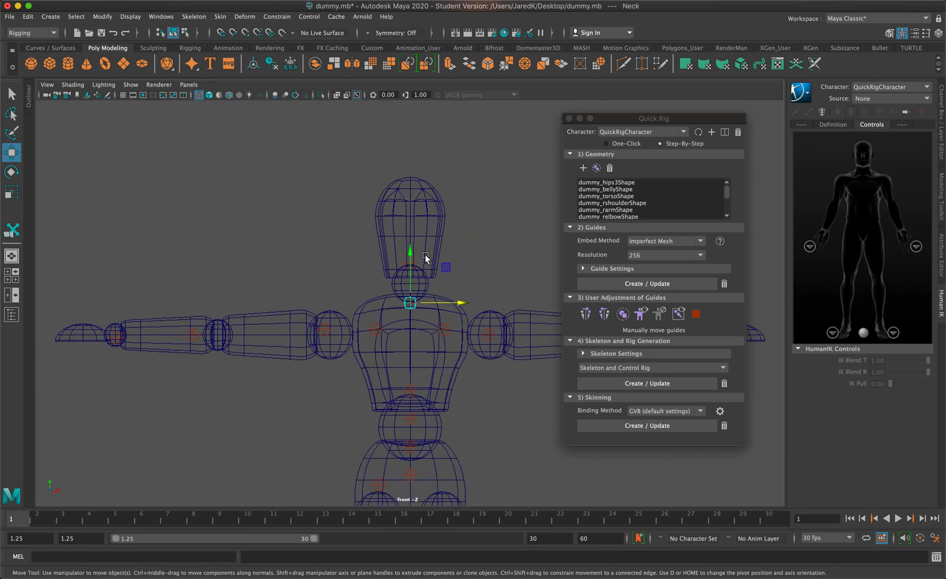
left_click_drag(408, 252, 411, 226)
left_click(482, 245)
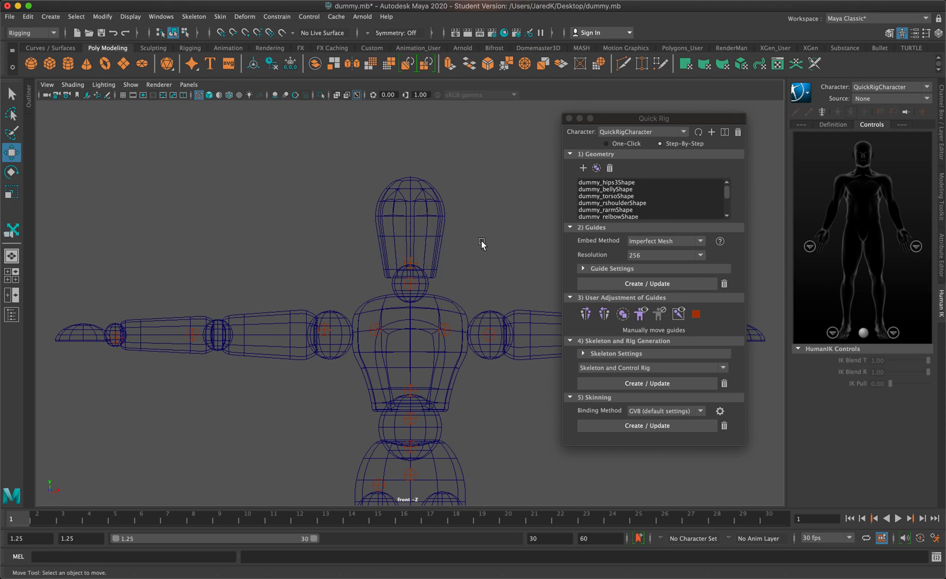
left_click(409, 259)
left_click_drag(409, 215, 418, 127)
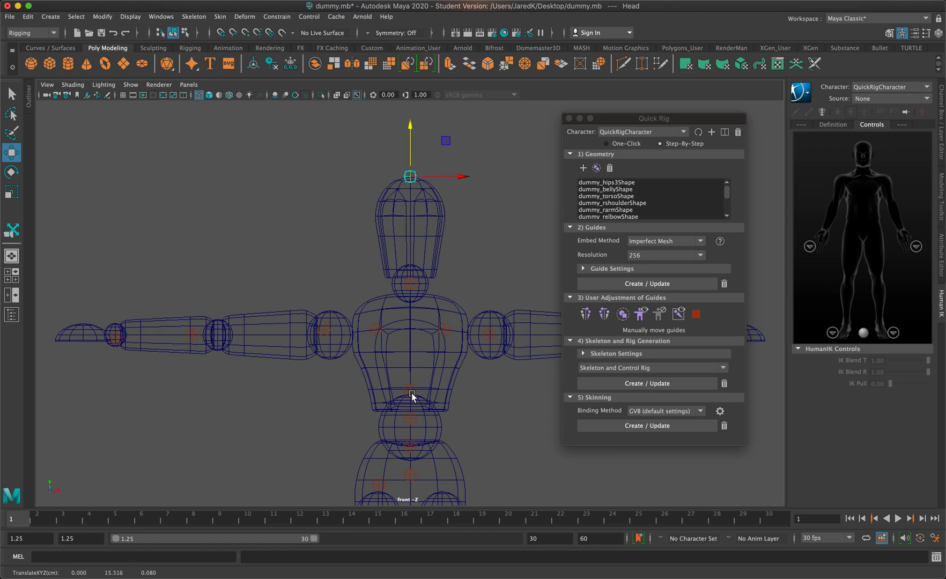
Raise the Spine2 guide to about Y 11.51 cm in the torso and the middle spine guide to the torso's lower end, just above the belly ball
left_click(411, 387)
left_click_drag(411, 387, 411, 320)
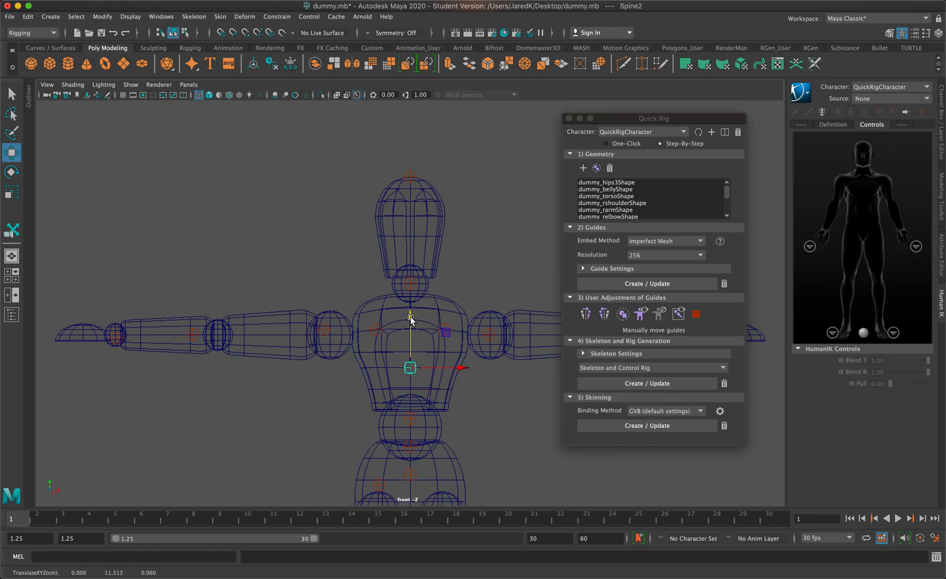
left_click(409, 418)
left_click_drag(409, 417, 410, 358)
Raise the Spine guide into the center of the belly ball and the Hips guide slightly, to about Y 9.35 cm
left_click(411, 450)
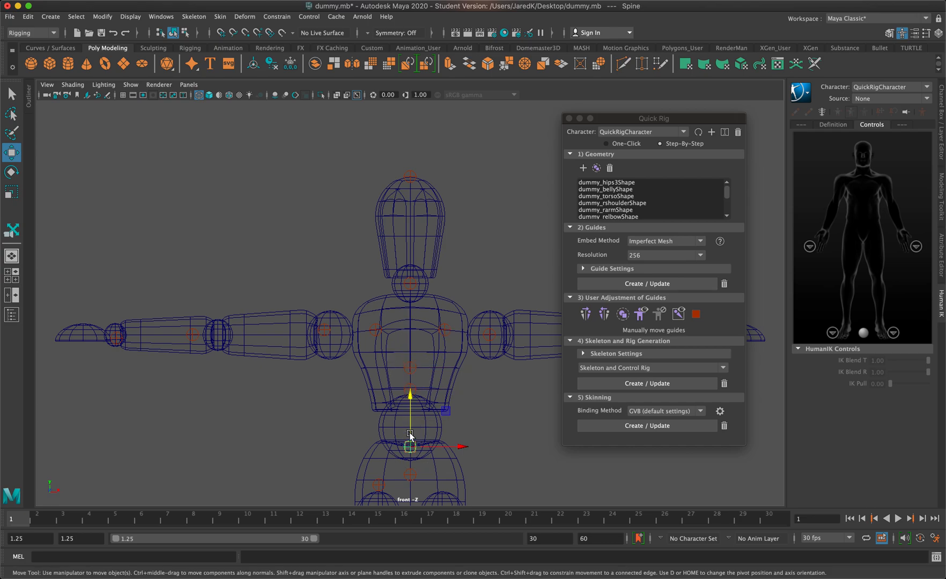
left_click_drag(409, 407, 410, 391)
left_click(406, 484)
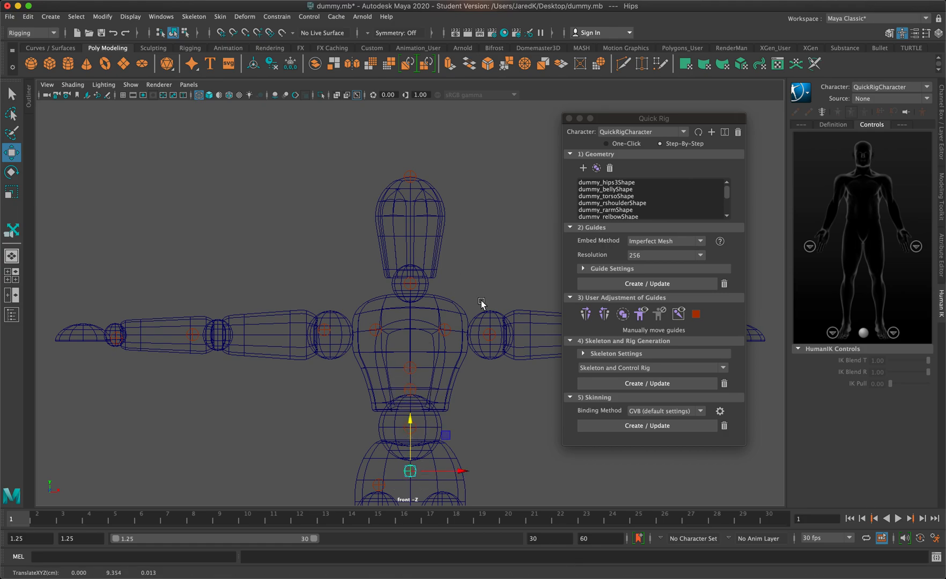
Examine the guides' depth placement in the perspective view and along the left arm in the top view
scroll(481, 303, "down", 2)
scroll(447, 287, "down", 2)
scroll(448, 287, "down", 3)
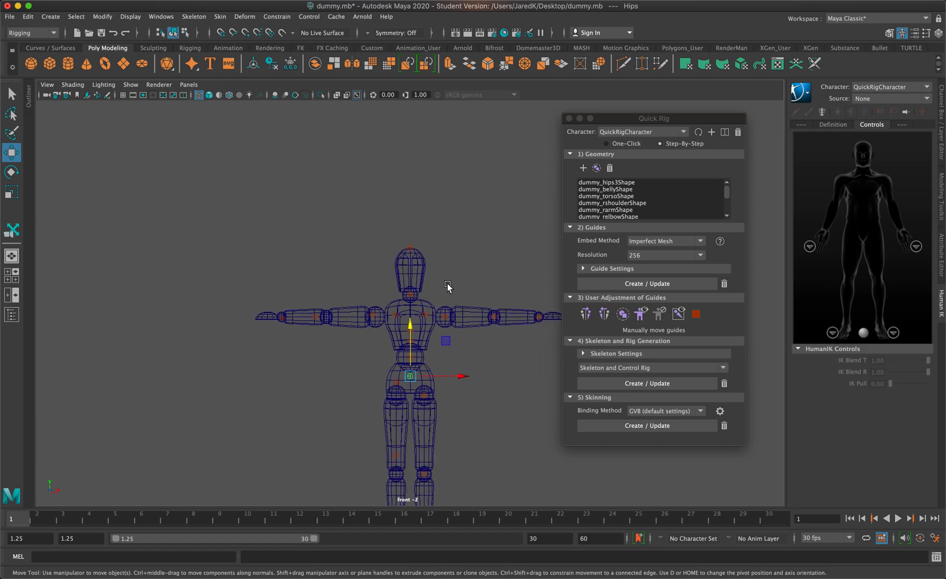
key("space")
key("space")
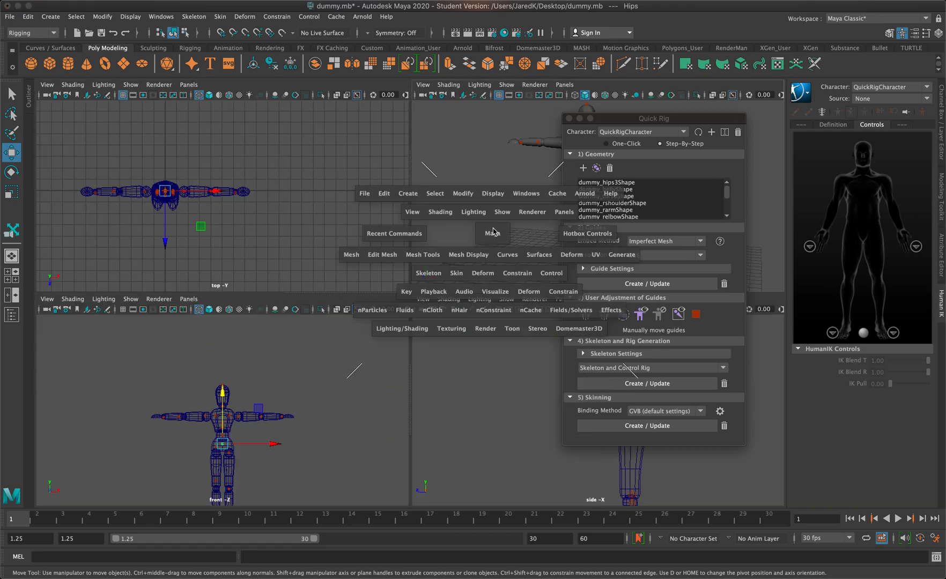
left_click_drag(481, 273, 420, 314, "alt")
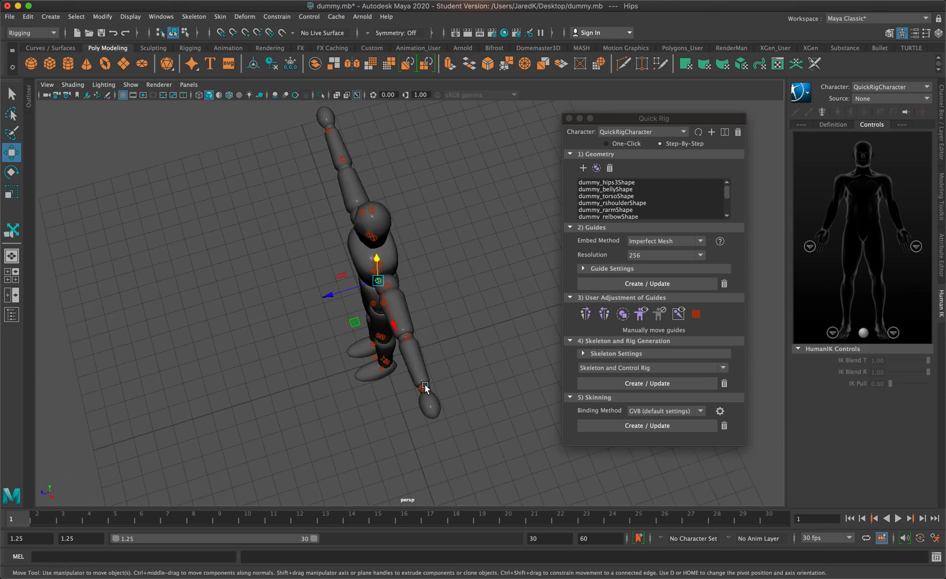
key("space")
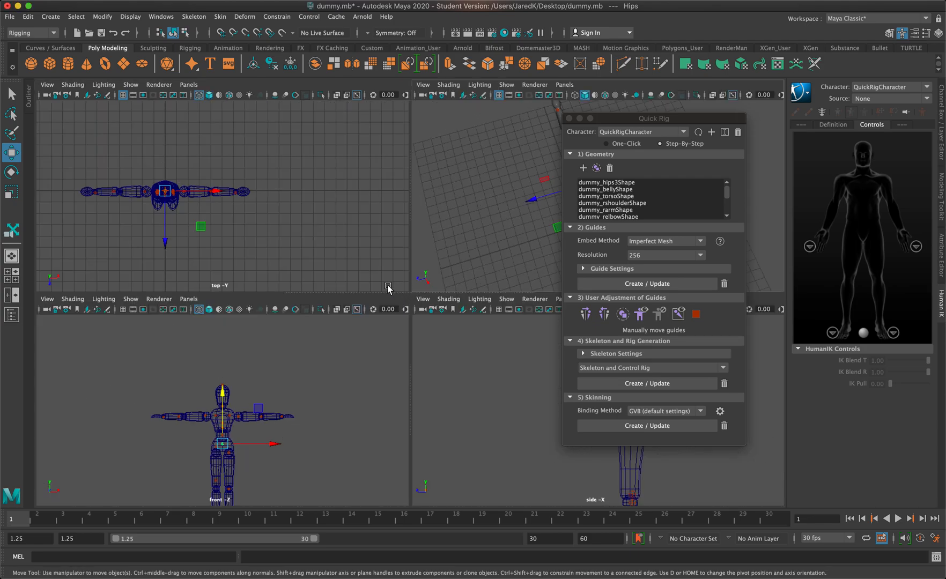
key("space")
scroll(259, 252, "up", 5)
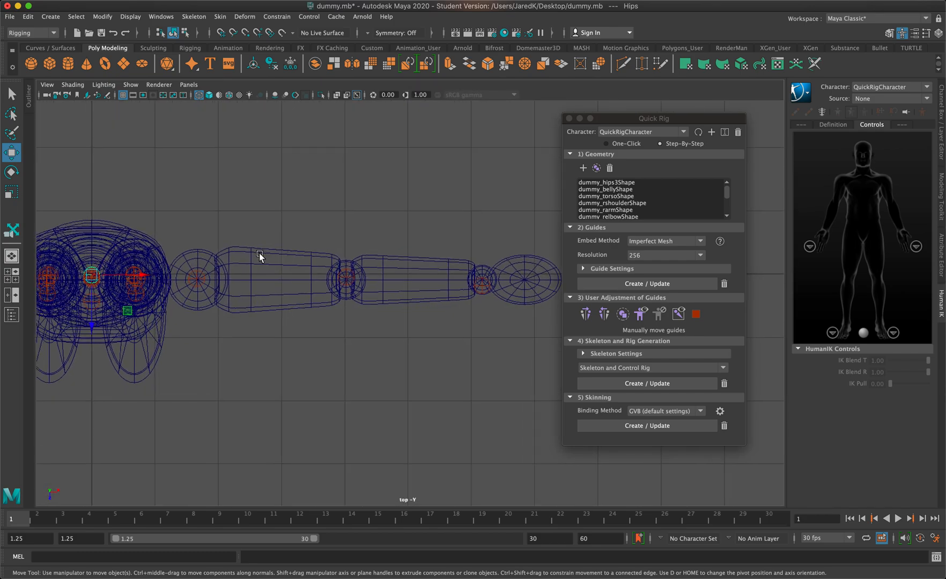
Shift the LeftArm guide in the top view onto the center of the left shoulder ball
left_click(187, 274)
key("f")
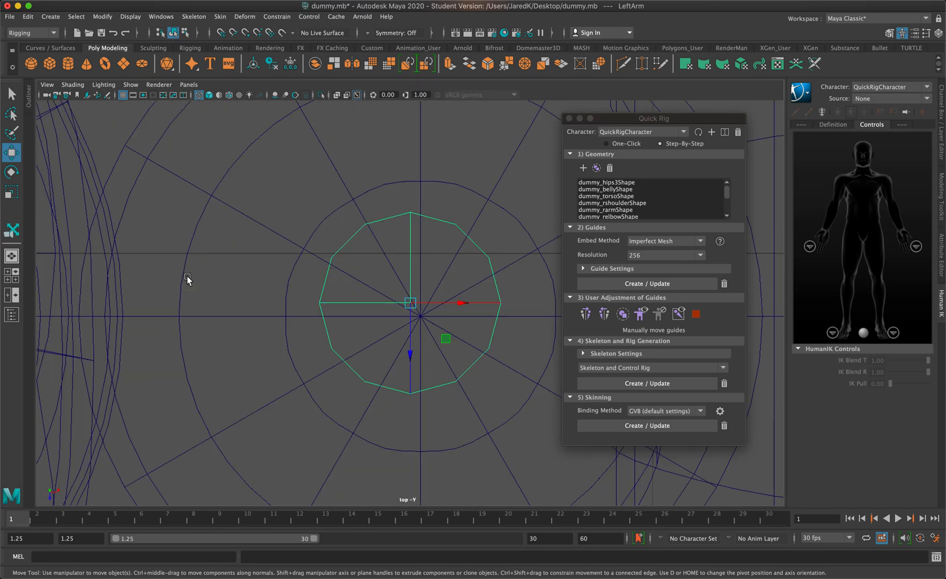
left_click_drag(416, 305, 423, 318)
scroll(424, 318, "down", 5)
Center the LeftForeArm guide in the elbow ball in the top view, at about X 4.02, Z 0.09 cm
left_click(488, 303)
key("f")
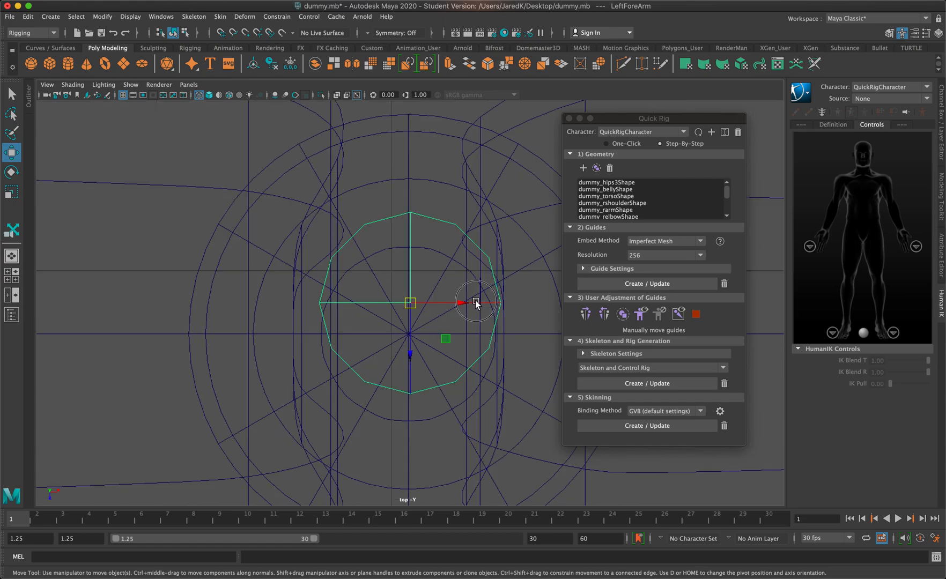
left_click_drag(475, 300, 460, 301)
scroll(407, 364, "down", 8)
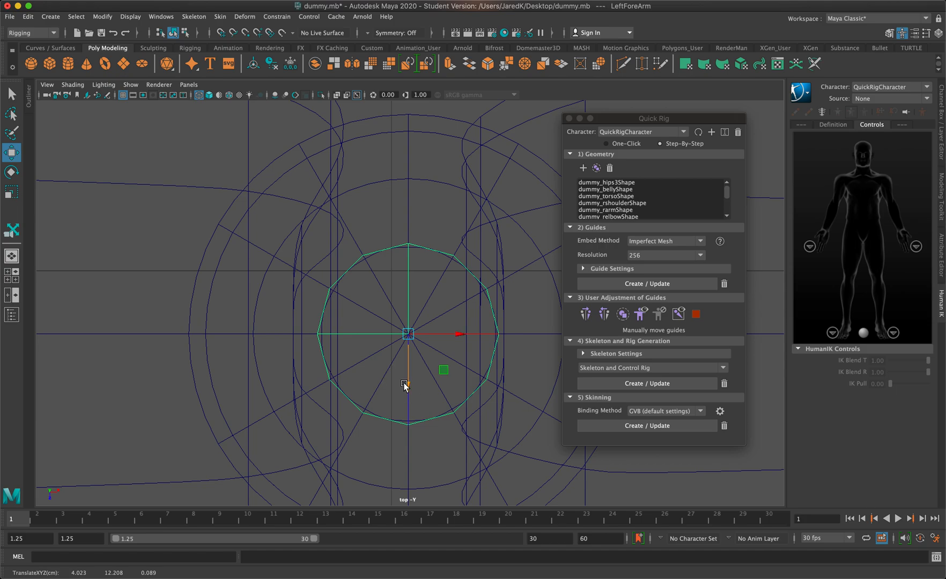
Center the LeftHand guide in the wrist ball along the depth axis, at about Z 0.09 cm
left_click(485, 305)
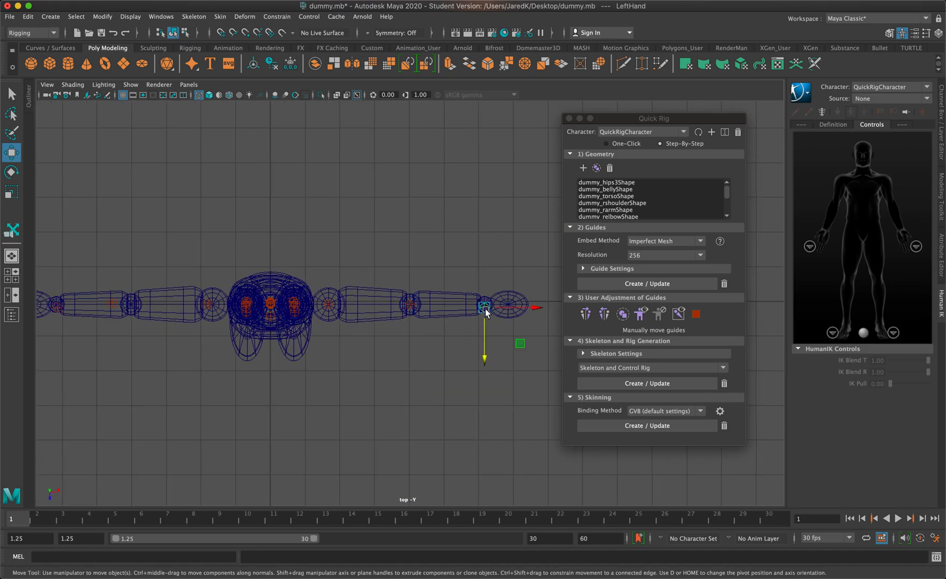
key("f")
left_click_drag(410, 354, 414, 288)
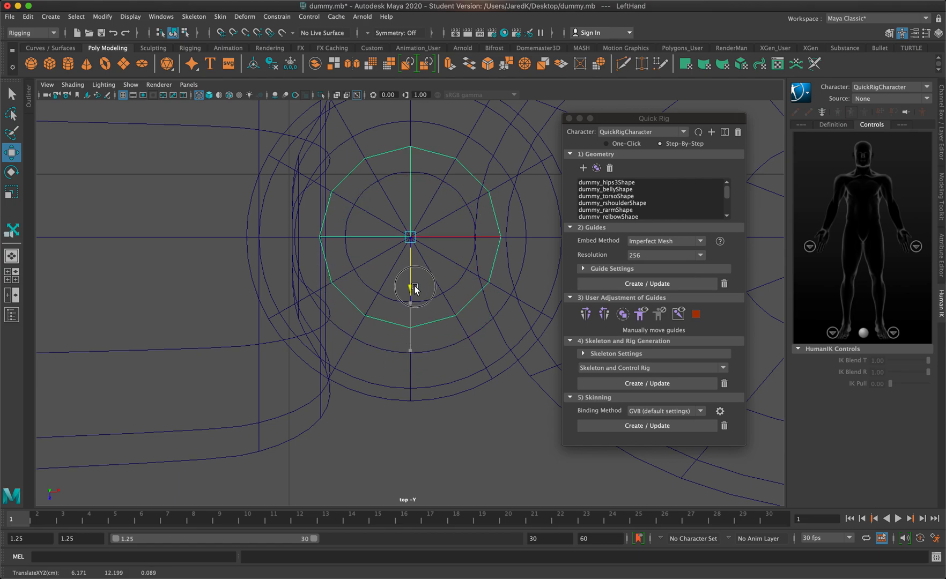
scroll(303, 315, "down", 5)
scroll(304, 314, "down", 2)
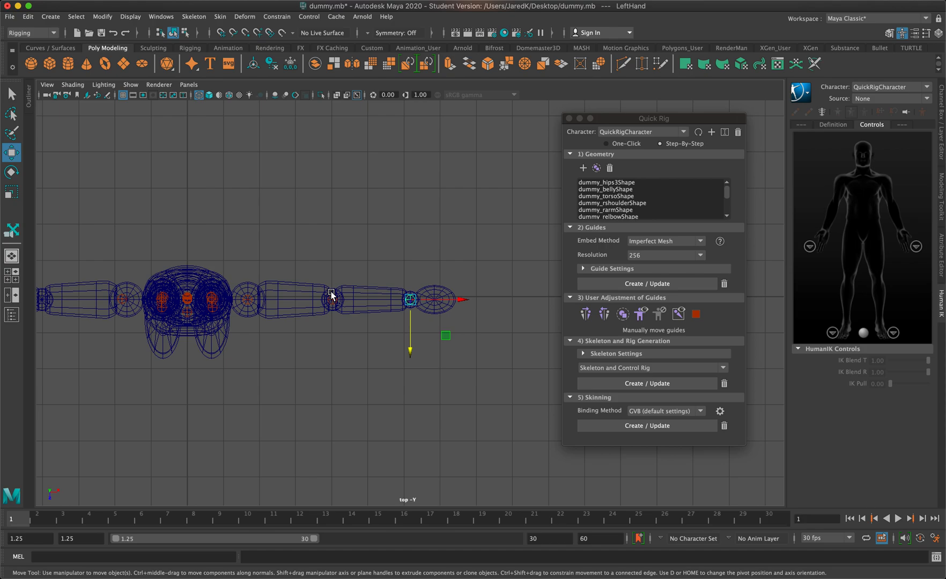
Switch to the side view and center the LeftLeg guide in the knee ball, at about Y 4.66, Z 0.09 cm
key("space")
key("space")
scroll(458, 397, "up", 1)
left_click(473, 316)
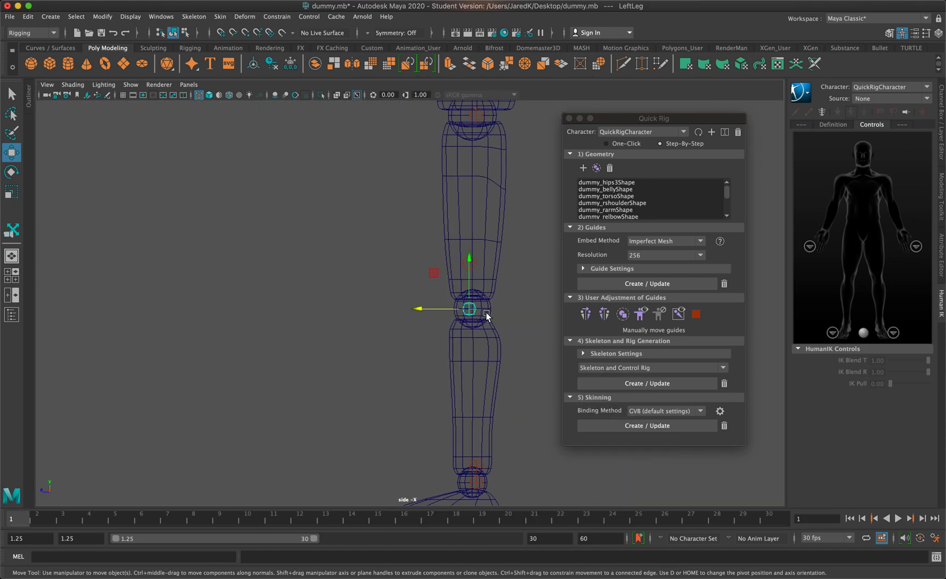
key("f")
left_click_drag(412, 304, 455, 301)
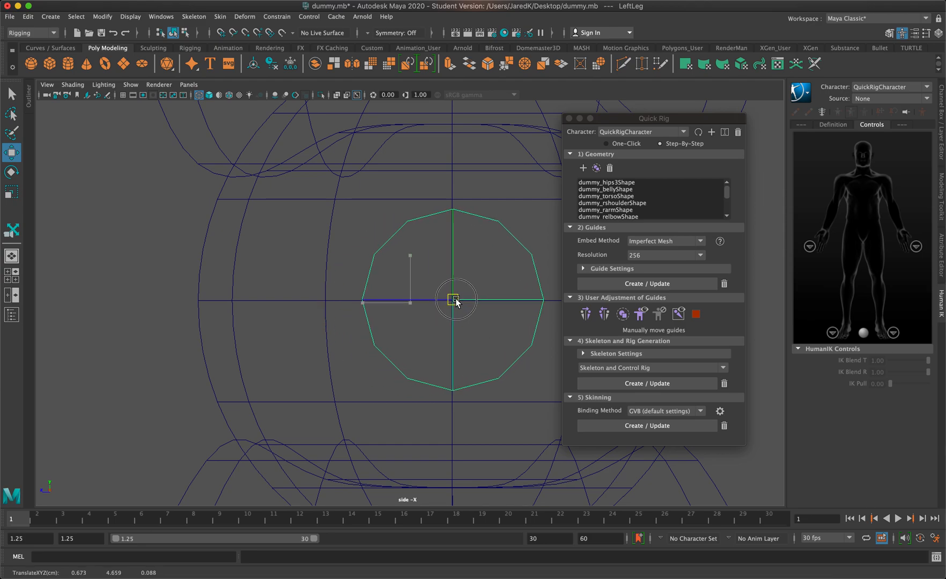
scroll(471, 268, "down", 6)
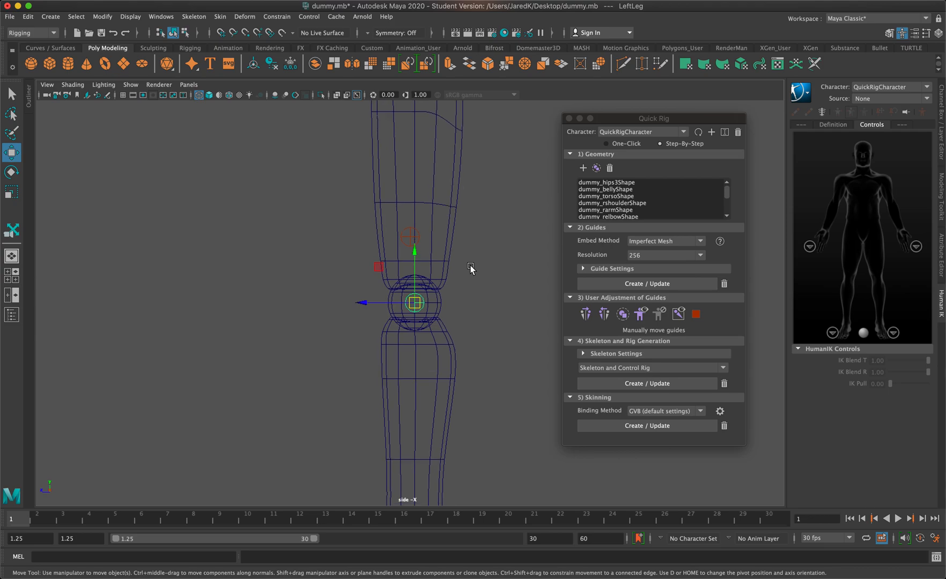
Move the LeftFoot guide forward to the center of the ankle ball in the side view, at about Z 0.09 cm
scroll(477, 270, "down", 5)
left_click(413, 398)
key("f")
left_click_drag(367, 310, 310, 303)
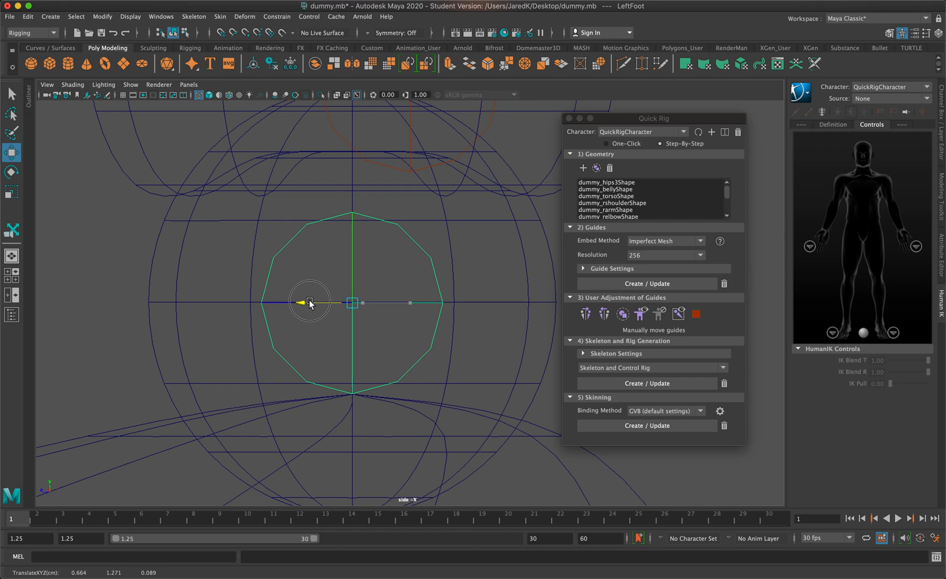
scroll(309, 303, "down", 5)
Move the LeftToeBase guide forward to the tip of the left foot, at about Z 1.70 cm, and lower it slightly
left_click(388, 338)
key("space")
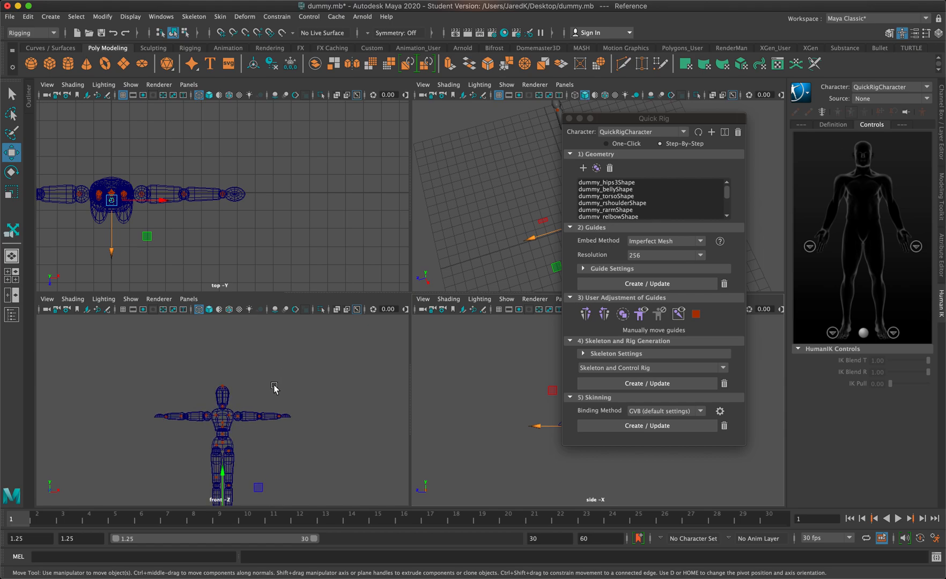
key("space")
left_click(401, 331)
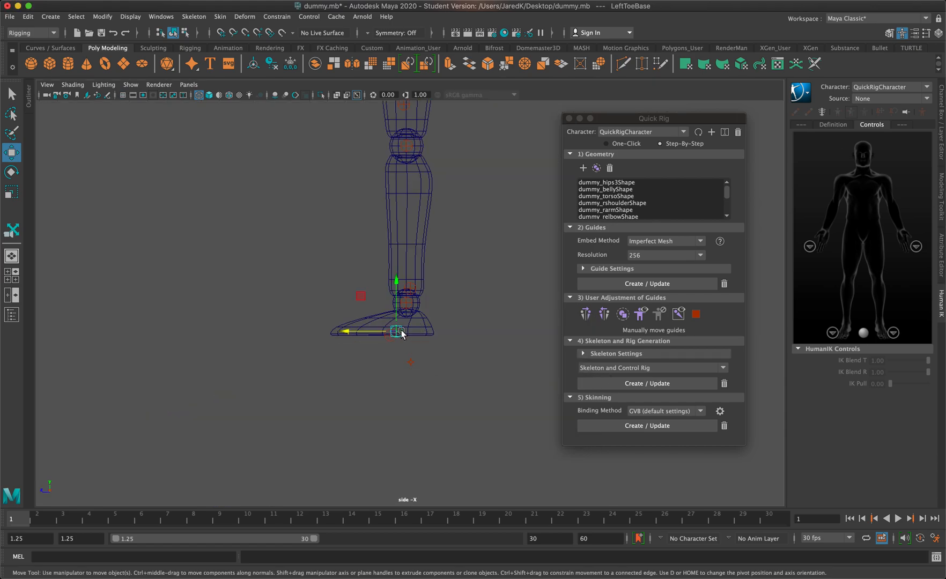
key("space")
key("space")
key("space")
key("space")
left_click_drag(365, 335, 300, 331)
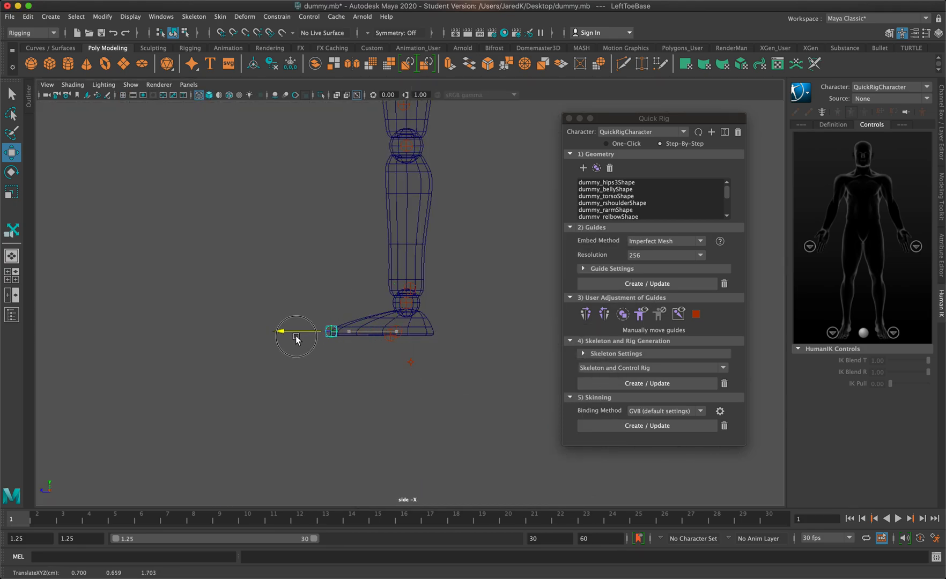
left_click_drag(330, 275, 331, 277)
left_click_drag(397, 248, 403, 251, "alt")
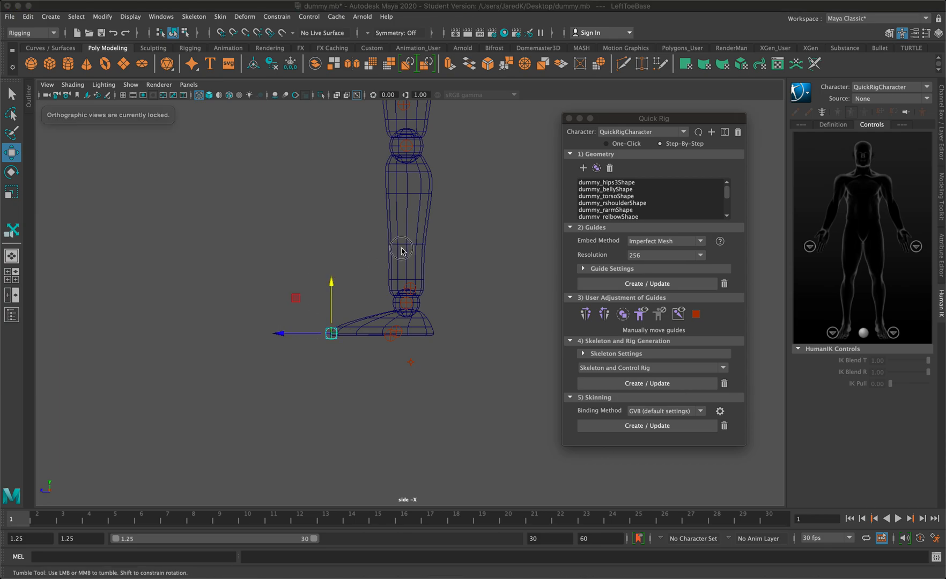
right_click_drag(404, 250, 422, 114, "alt")
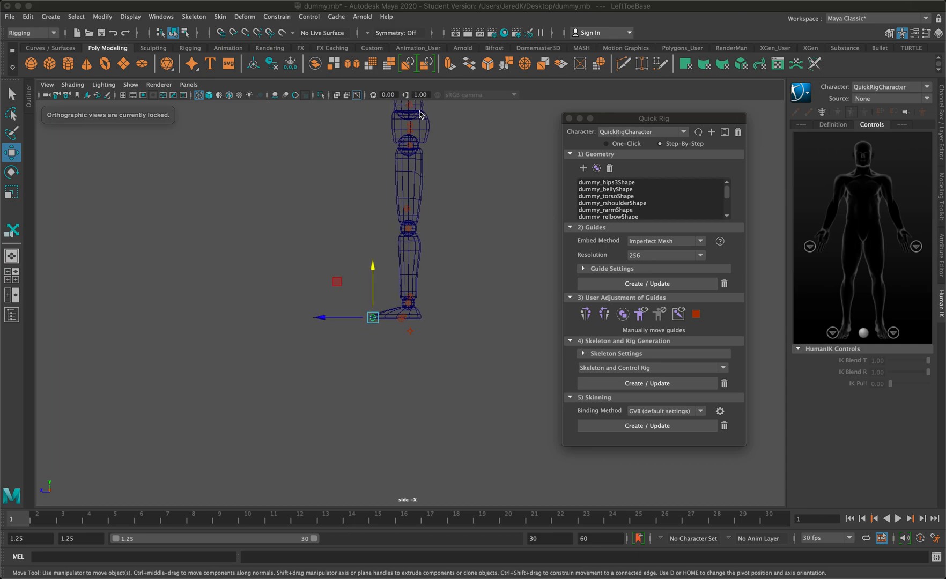
Center the LeftUpLeg guide in the hip ball in the side view, at about Y 8.42, Z 0.09 cm
left_click(413, 146)
key("f")
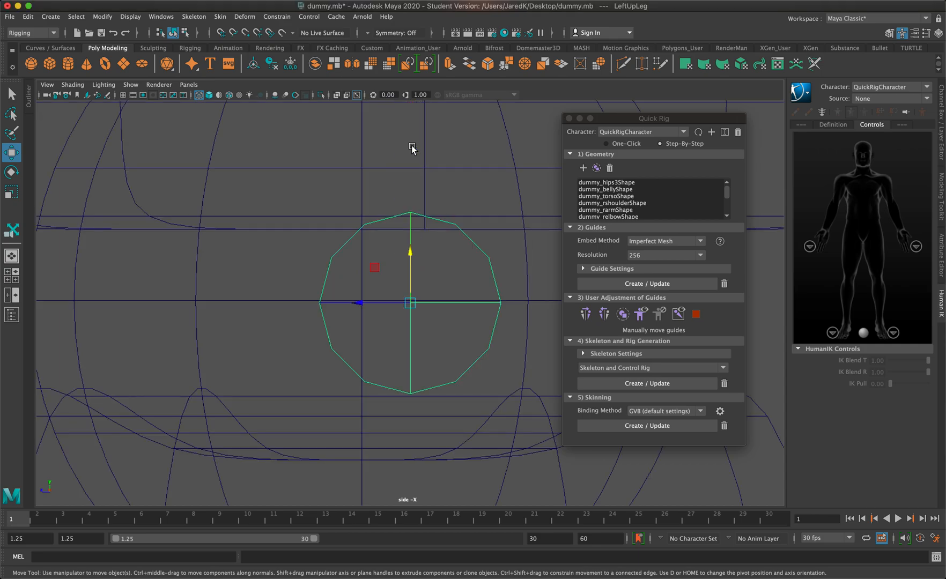
left_click_drag(381, 298, 332, 298)
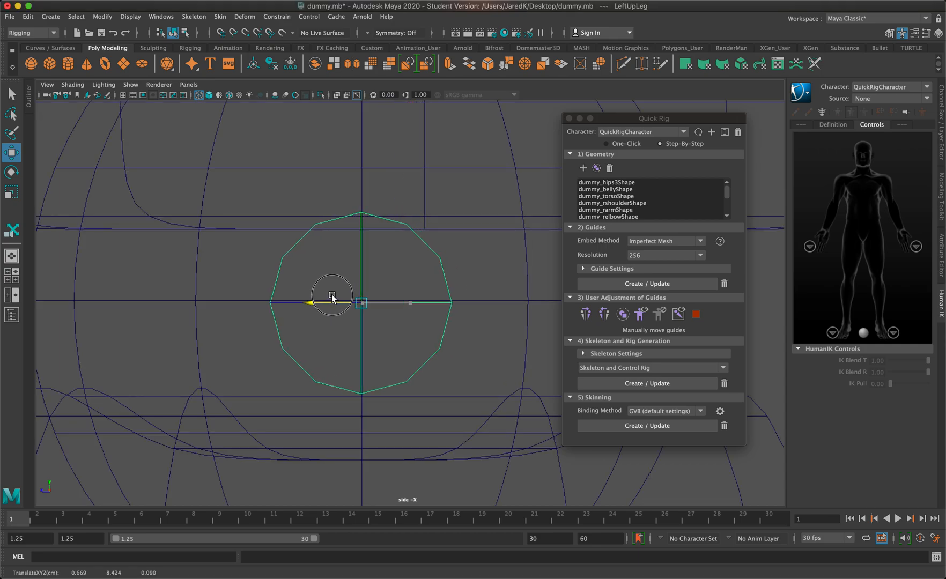
left_click_drag(361, 251, 360, 250)
Center the Spine guide in the waist ball in the side view, at about Y 10.26, Z 0.09 cm
scroll(360, 250, "down", 15)
scroll(360, 250, "up", 3)
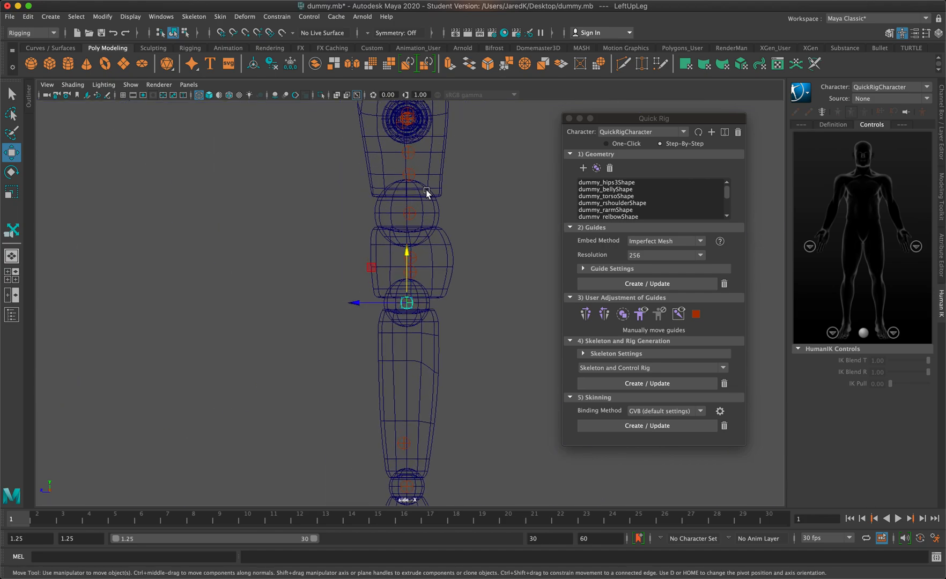
left_click(412, 214)
key("f")
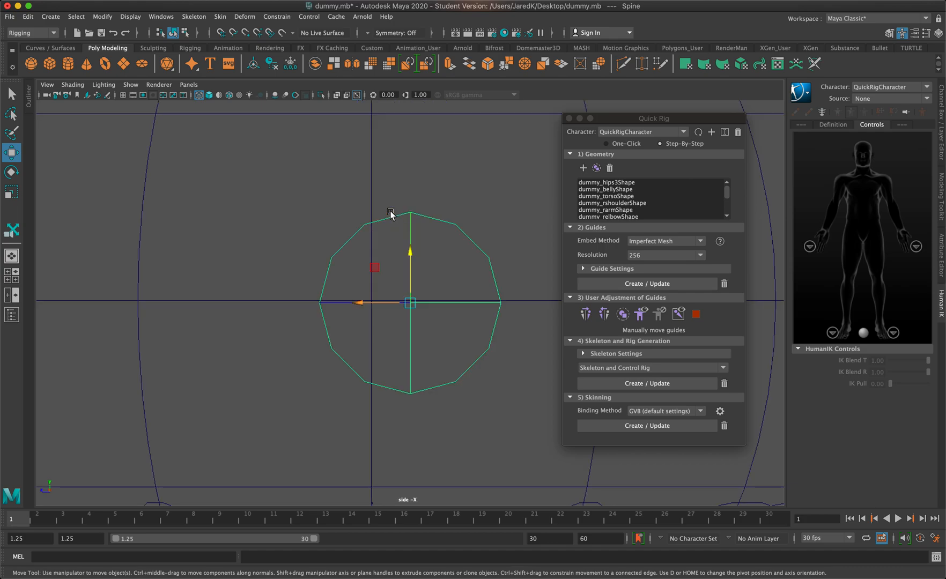
left_click_drag(396, 302, 358, 303)
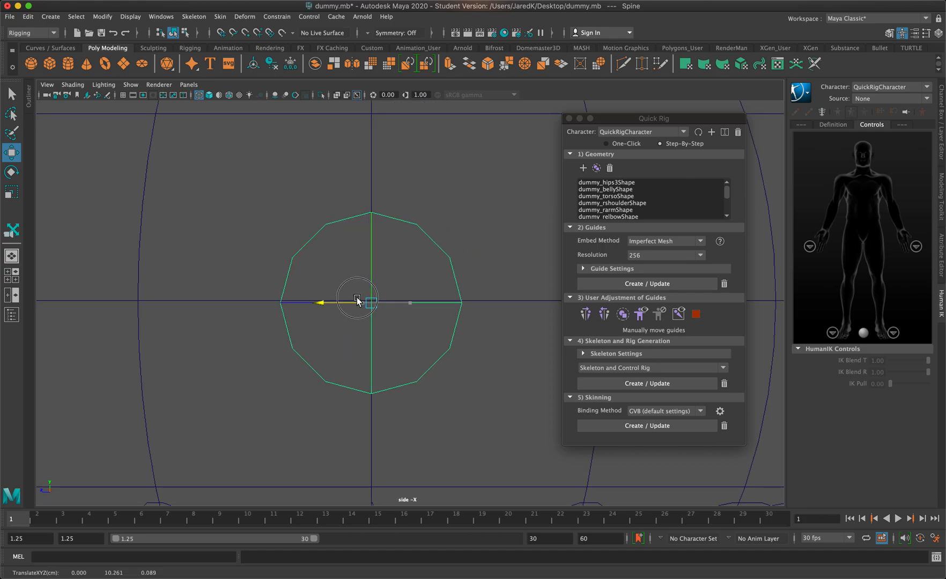
scroll(370, 253, "down", 2)
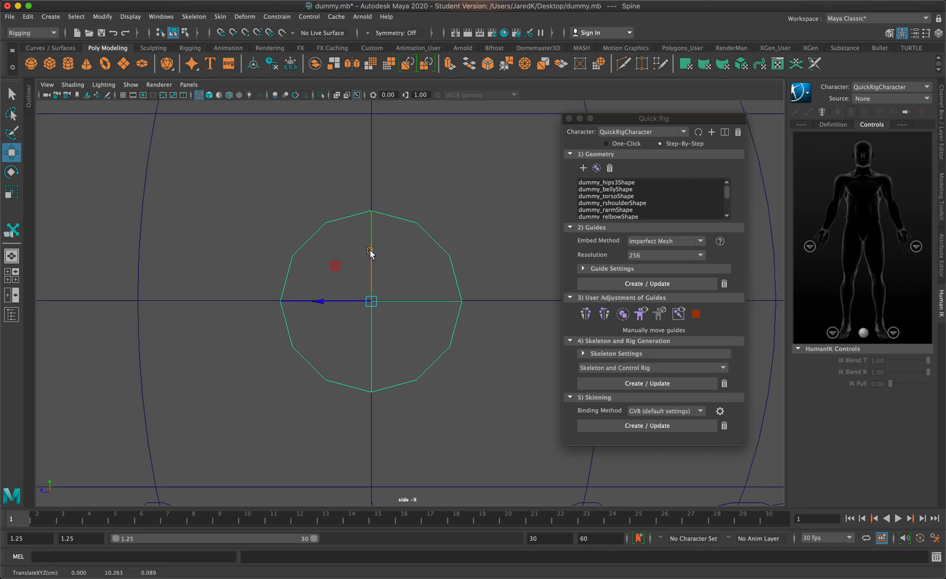
Adjust the Neck guide to the center of the neck ball in the side view
scroll(371, 253, "down", 8)
scroll(372, 250, "up", 1)
left_click(409, 178)
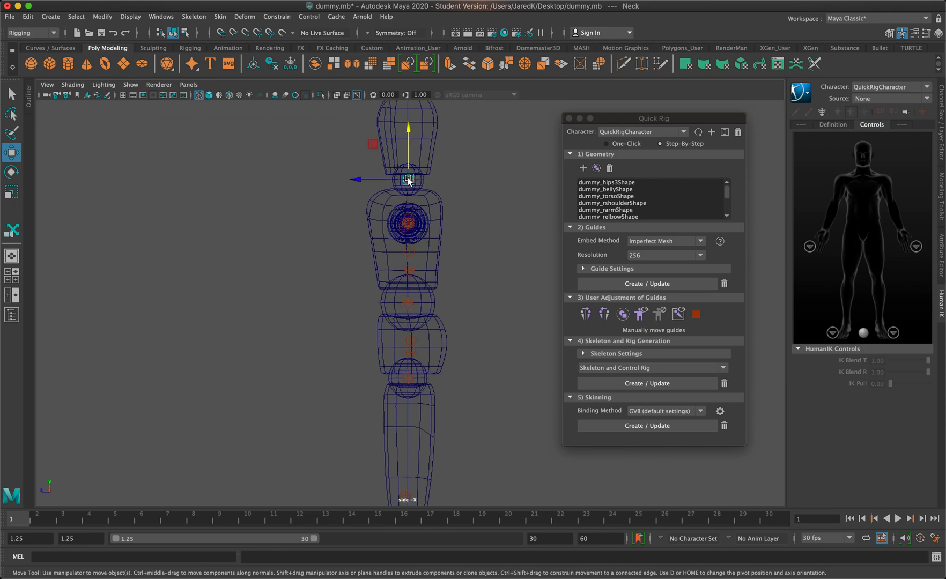
key("f")
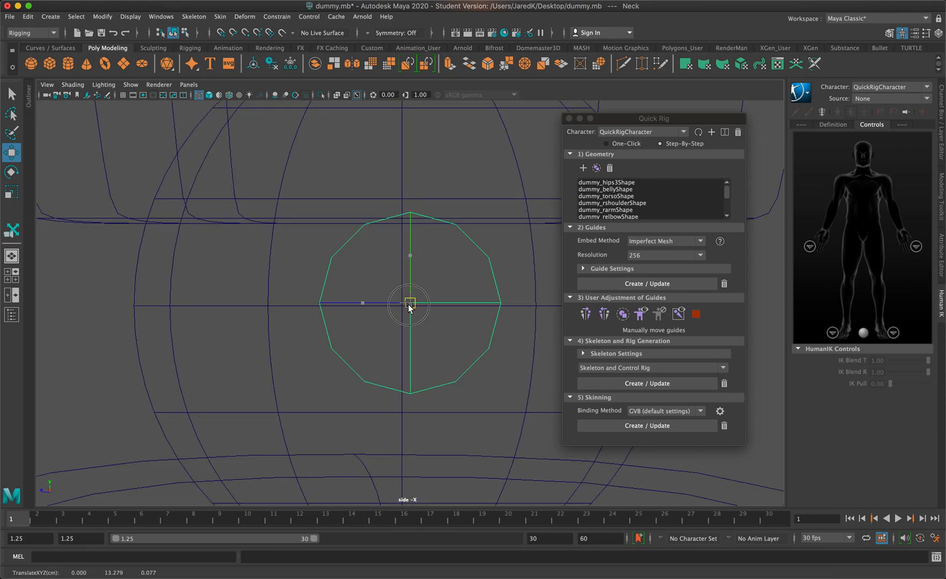
Move the Head guide slightly forward and down at the crown of the head in the side view
scroll(401, 310, "down", 5)
scroll(401, 309, "up", 2)
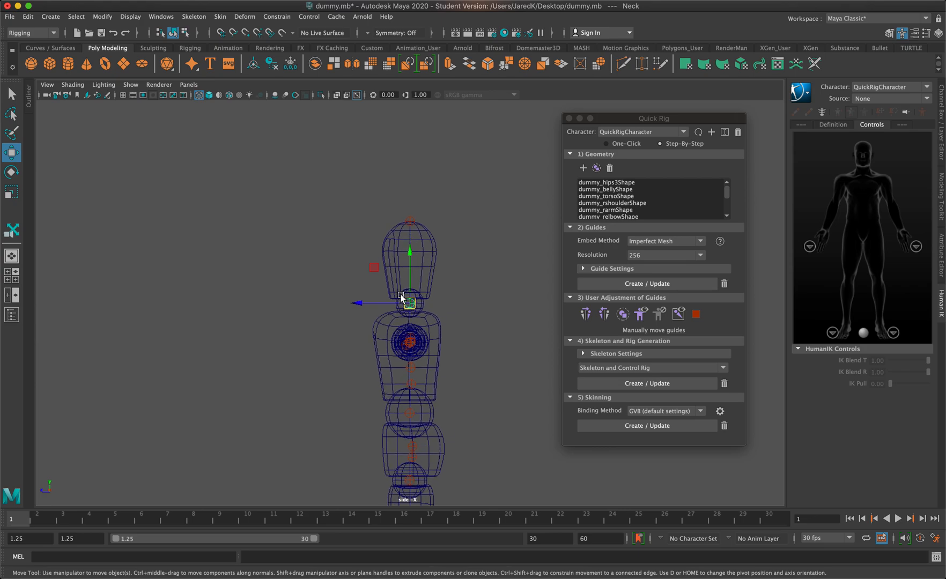
left_click(410, 216)
key("f")
left_click_drag(410, 303, 405, 314)
scroll(406, 314, "down", 4)
In the perspective view, select the left shoulder, arm, forearm, hand, upper leg, leg, foot and toe guides and mirror them to the right side
key("space")
key("space")
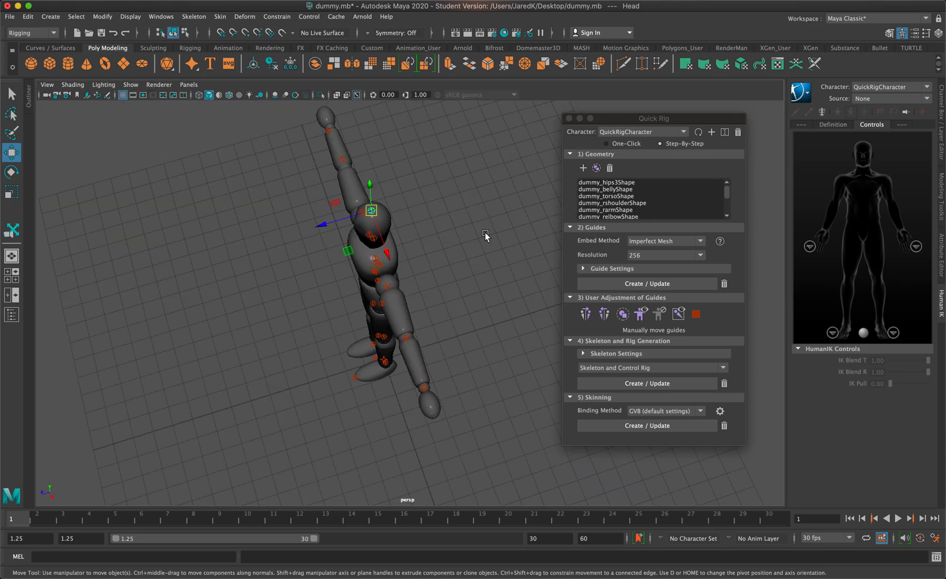
left_click_drag(474, 253, 538, 216, "alt")
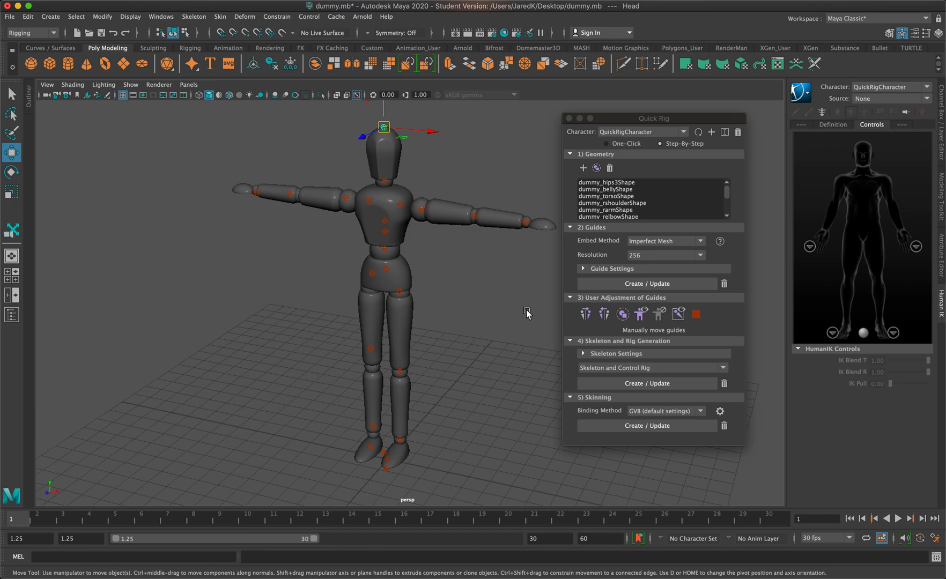
left_click_drag(473, 259, 503, 255, "alt")
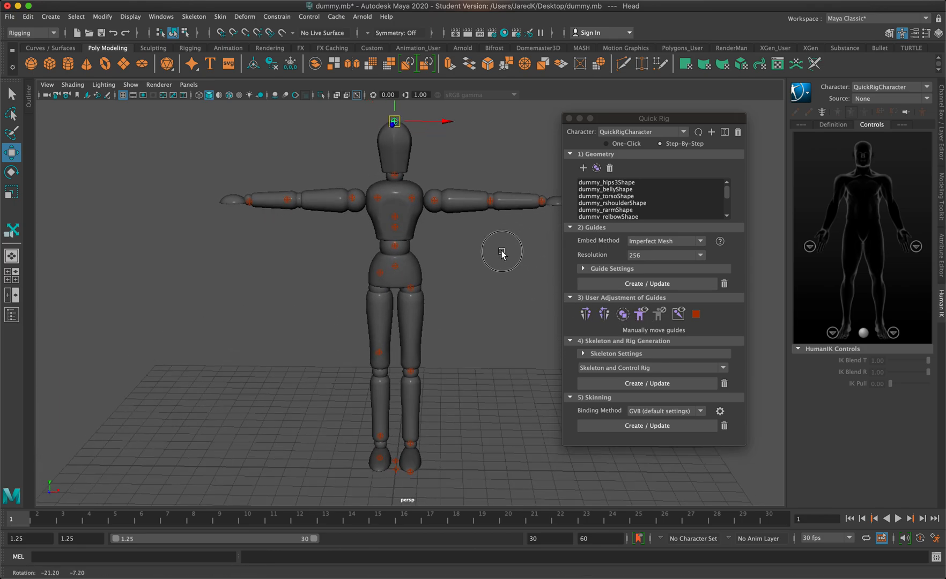
left_click(437, 204)
key("q")
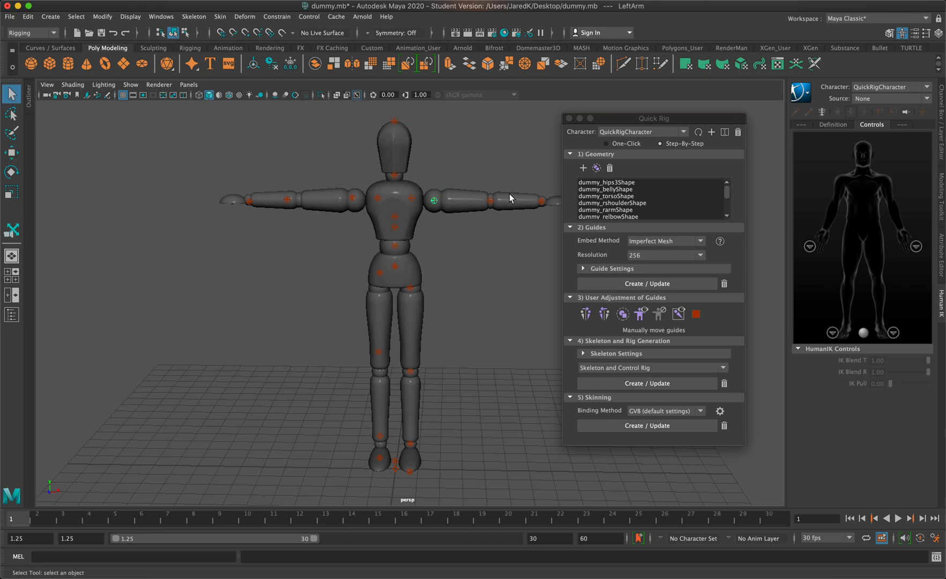
left_click(490, 201, "shift")
left_click(541, 201, "shift")
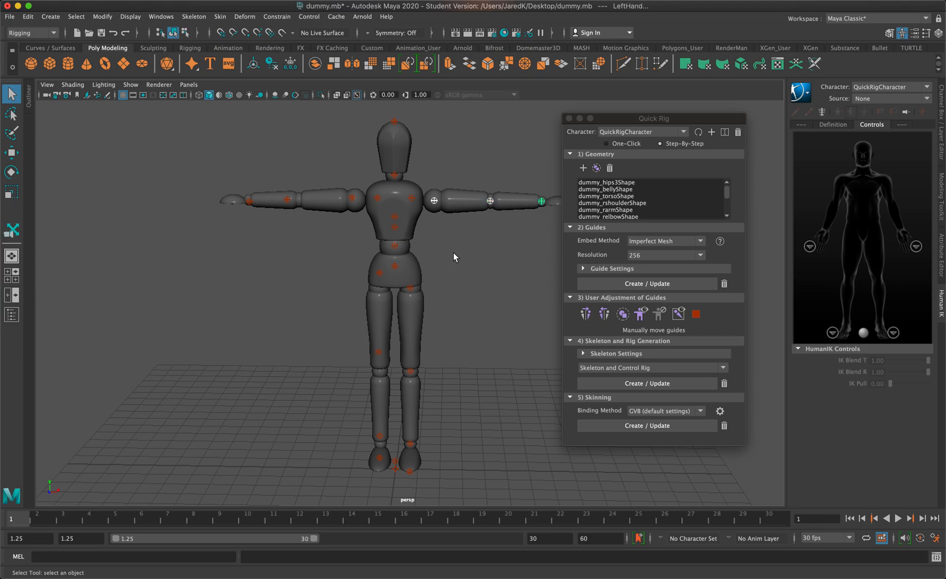
left_click(410, 288, "shift")
left_click(410, 372, "shift")
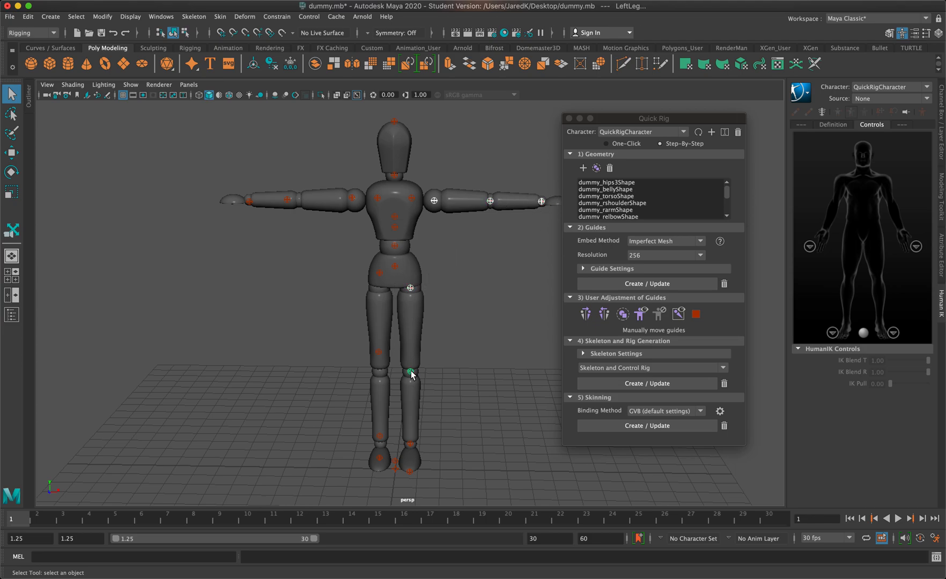
left_click(410, 444, "shift")
left_click(410, 472, "shift")
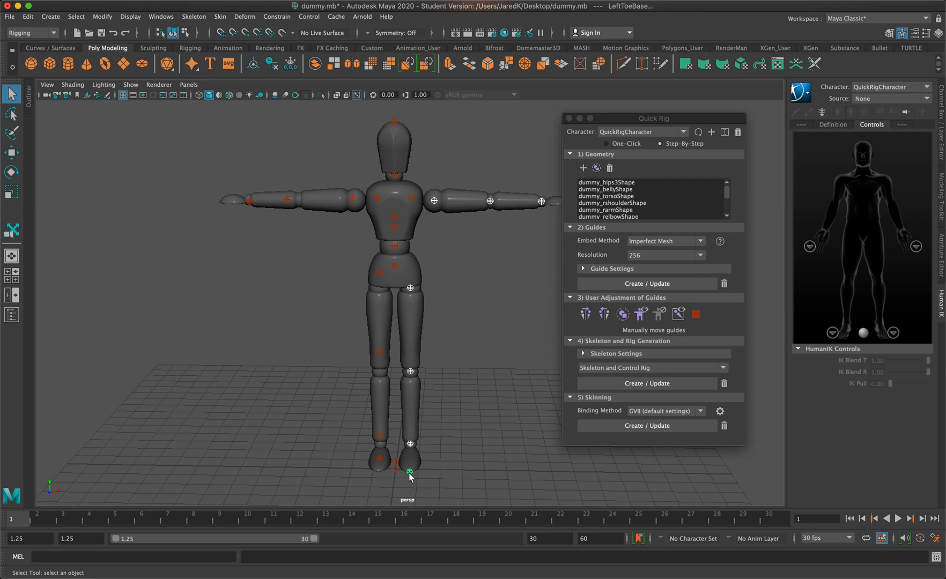
left_click(411, 199, "shift")
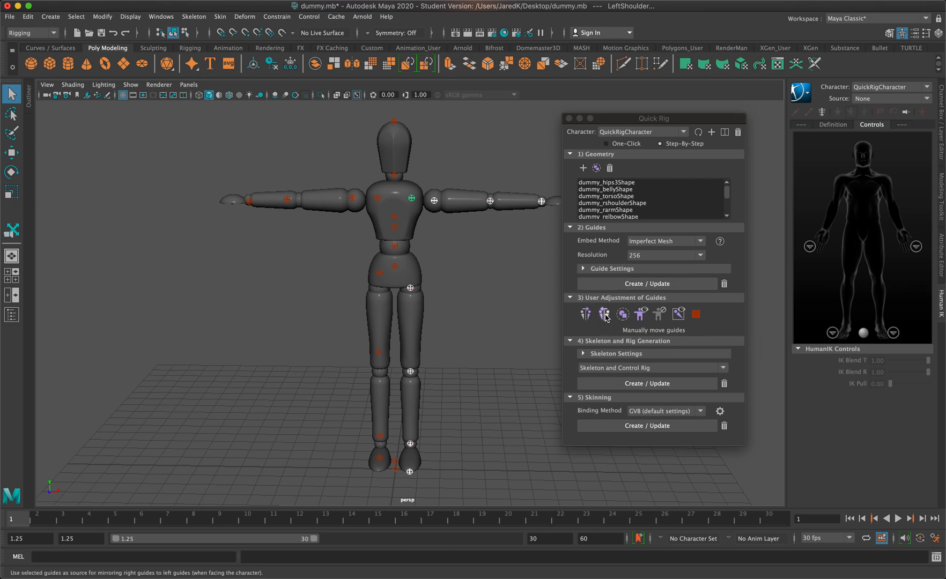
left_click(605, 317)
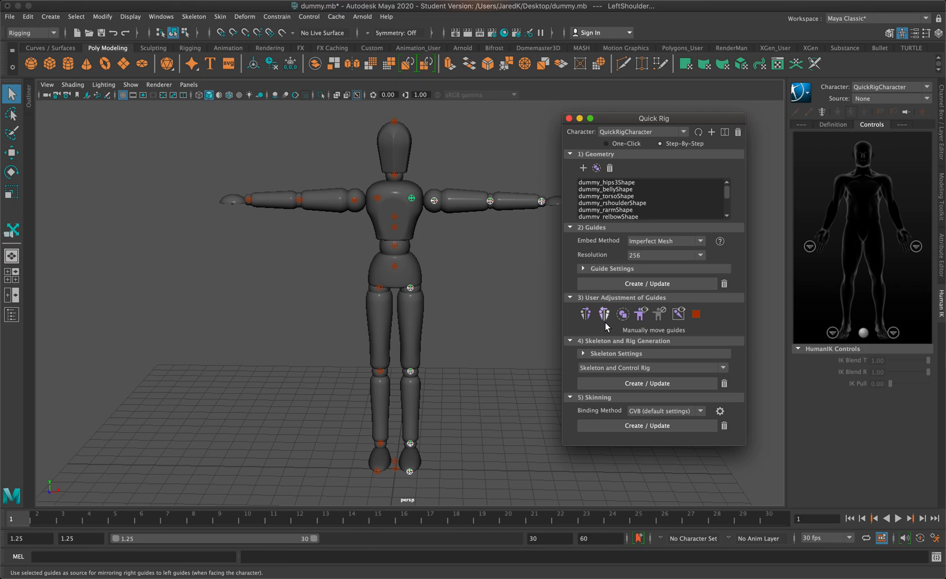
Generate the skeleton and control rig, and skin the mannequin to it with the GVB default settings
left_click_drag(468, 289, 473, 284, "alt")
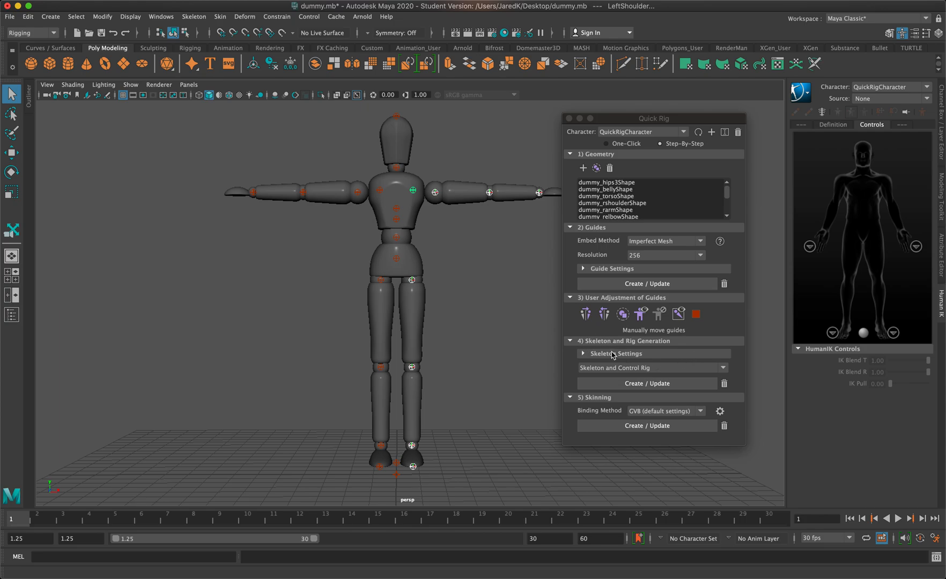
left_click(642, 383)
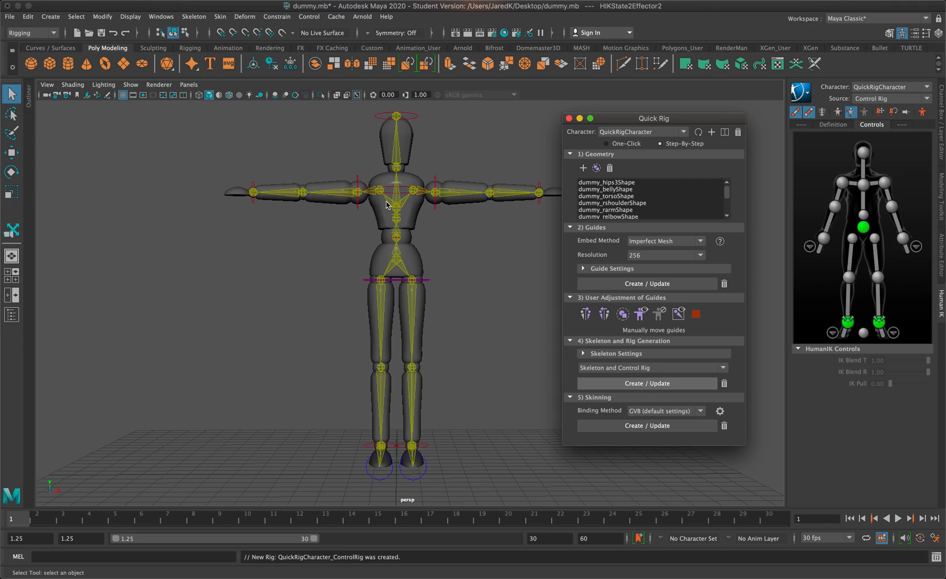
left_click(645, 428)
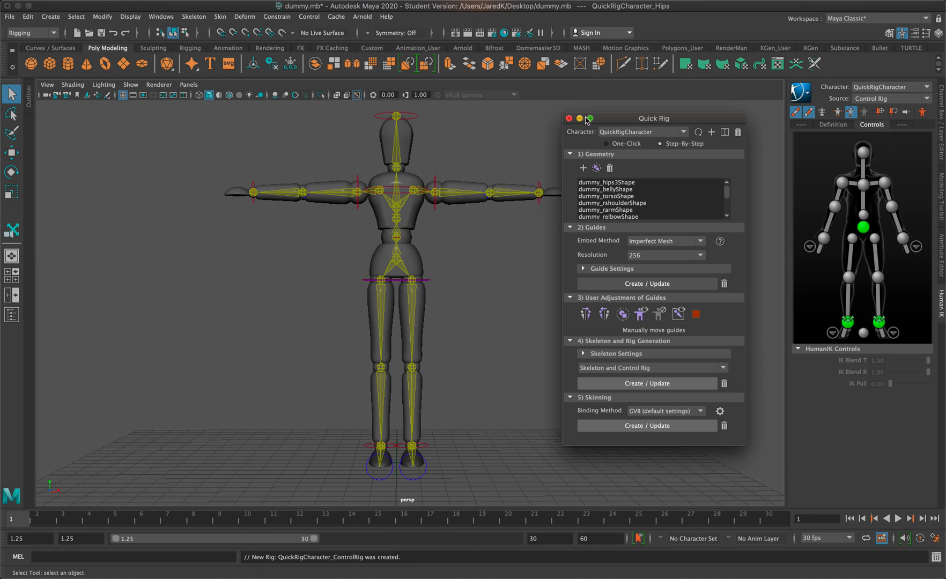
left_click(570, 118)
Test the left shoulder control by rotating the arm down beside the body, and undo the rotation
left_click(433, 178)
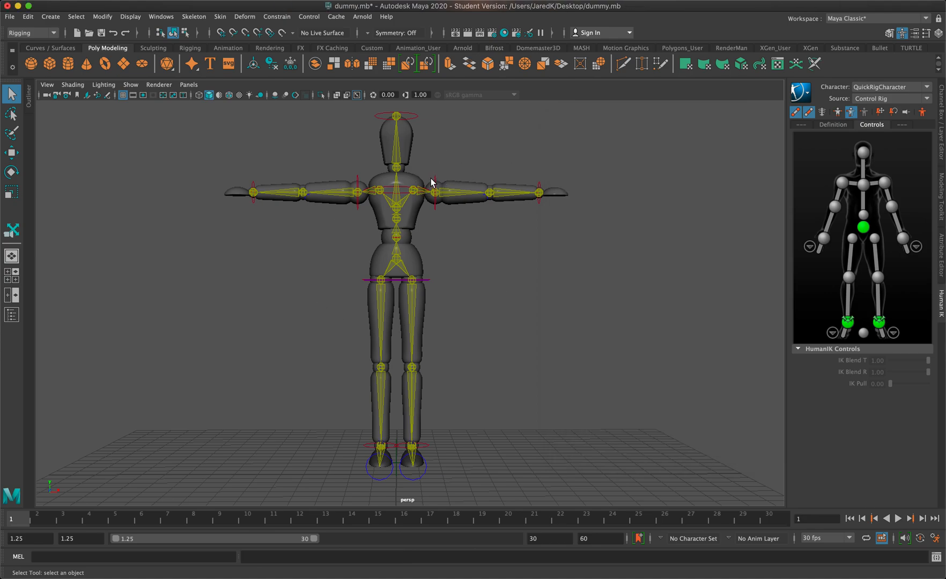
key("e")
left_click_drag(473, 217, 422, 215)
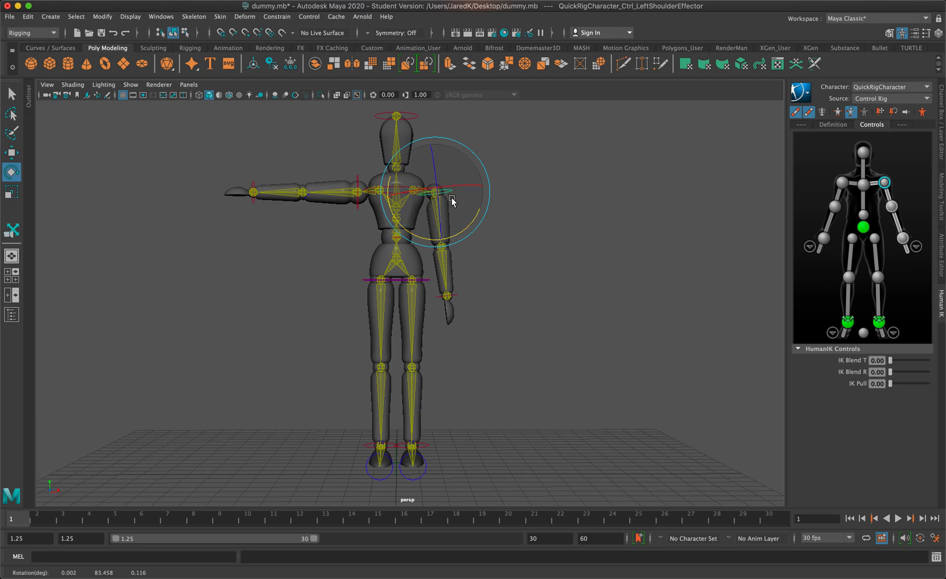
key("ctrl+z")
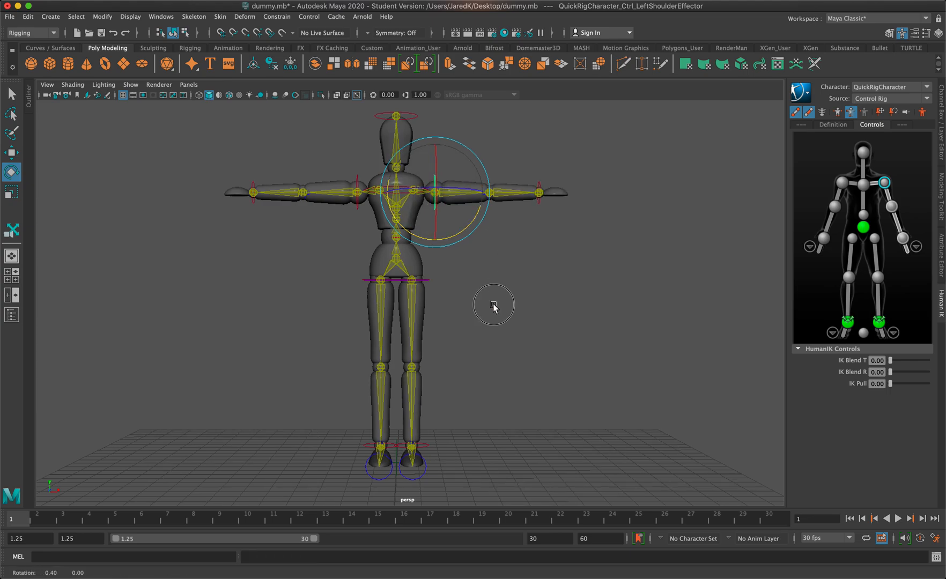
Test the left ankle control by raising the foot so the knee bends, and undo the moves
left_click_drag(494, 308, 417, 303, "alt")
left_click(395, 443)
left_click_drag(462, 418, 426, 418, "alt")
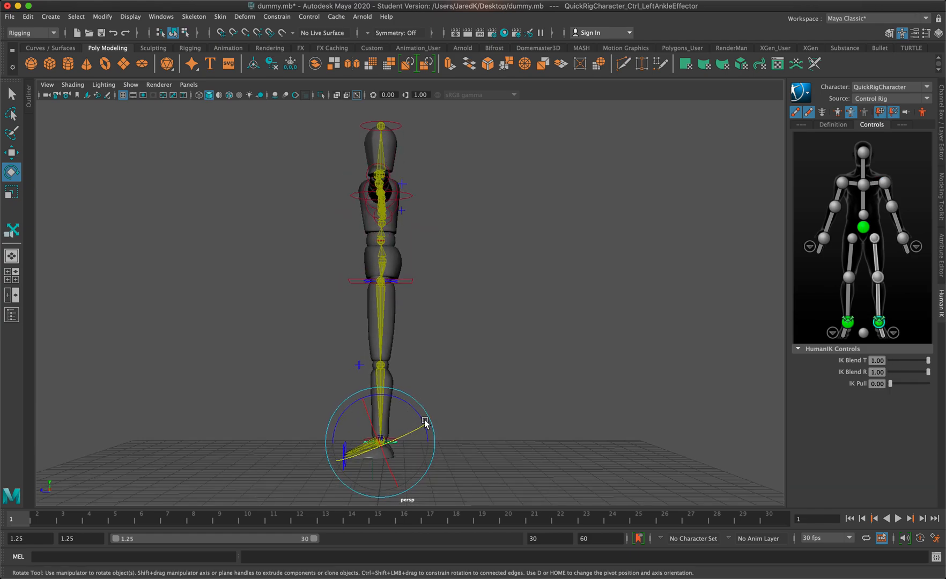
key("w")
left_click_drag(376, 437, 363, 401)
left_click_drag(425, 369, 392, 369, "alt")
scroll(513, 366, "up", 8)
scroll(374, 356, "down", 3)
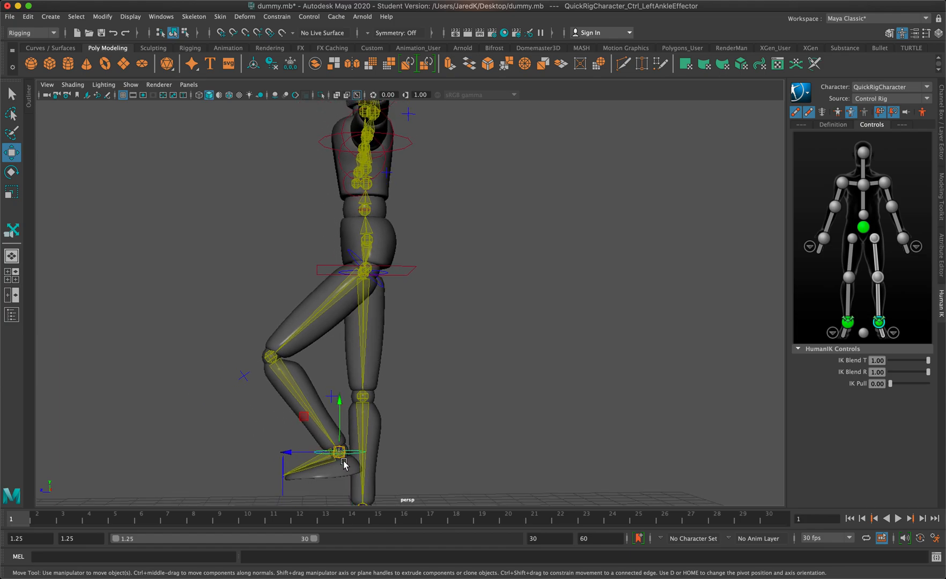
left_click_drag(344, 465, 316, 487)
key("ctrl+z")
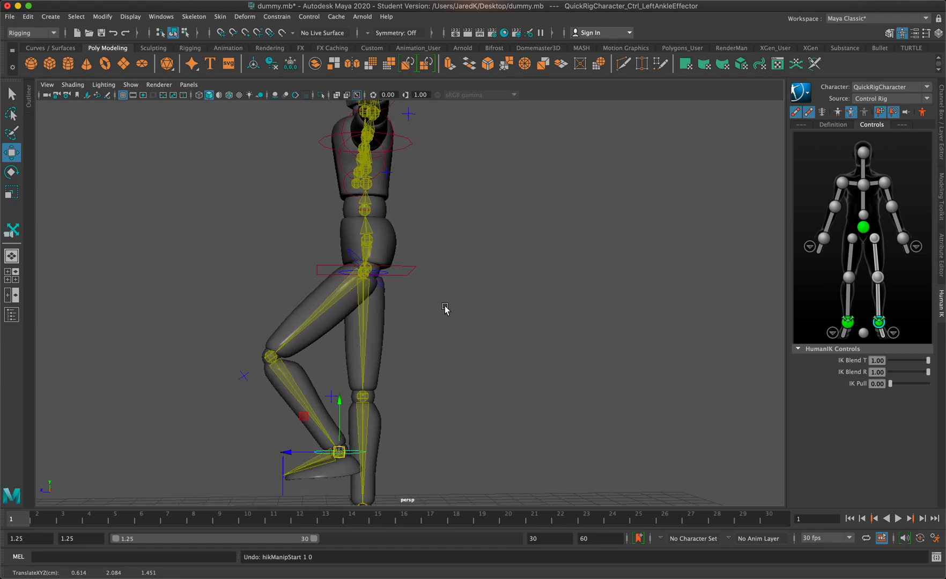
key("ctrl+z")
Test the hips control by lowering the pelvis so both legs bend, and undo the move
left_click_drag(444, 305, 547, 319, "alt")
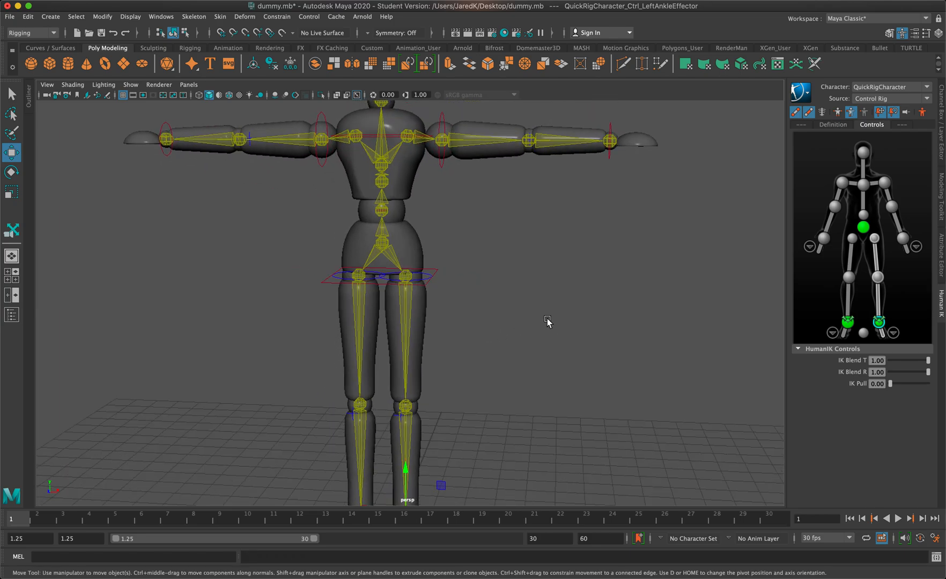
left_click(438, 270)
left_click_drag(382, 278, 364, 337)
key("ctrl+z")
Test bending the torso by rotating the chest origin and upper-body controls, undoing each rotation
left_click_drag(498, 288, 452, 257, "alt")
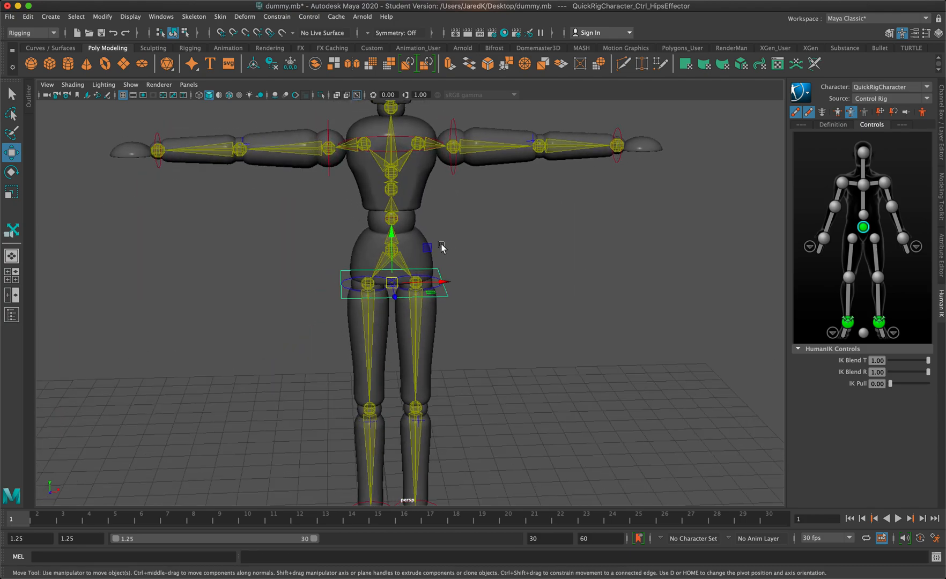
left_click(398, 219)
left_click_drag(398, 219, 316, 193, "alt")
key("e")
key("super+z")
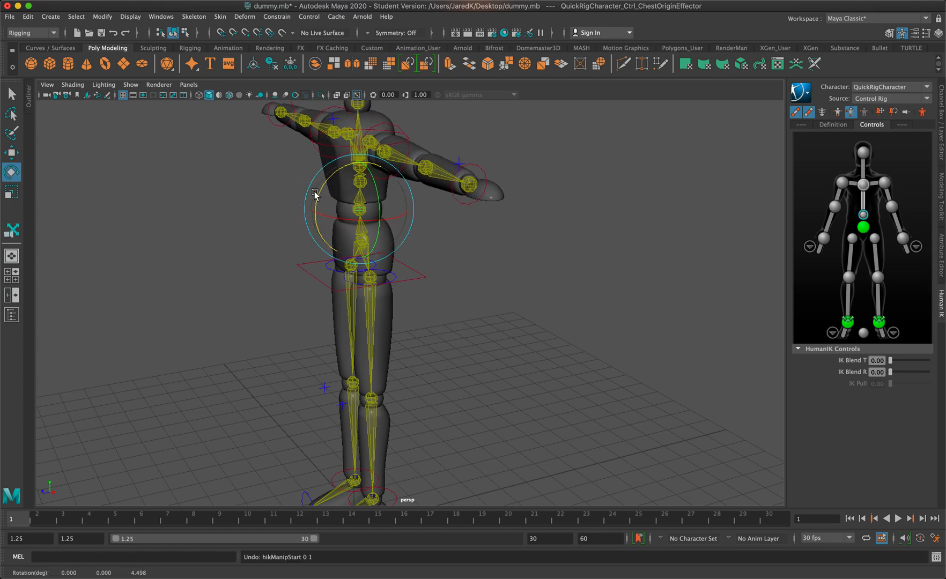
scroll(433, 207, "down", 4)
left_click(430, 181)
left_click(406, 190)
left_click_drag(341, 161, 333, 176)
key("super+z")
Rotate the left shoulder control to raise the left arm straight up beside the head
left_click_drag(454, 243, 534, 243, "alt")
left_click(534, 243)
left_click(434, 186)
left_click_drag(469, 208, 455, 137)
scroll(455, 136, "down", 2)
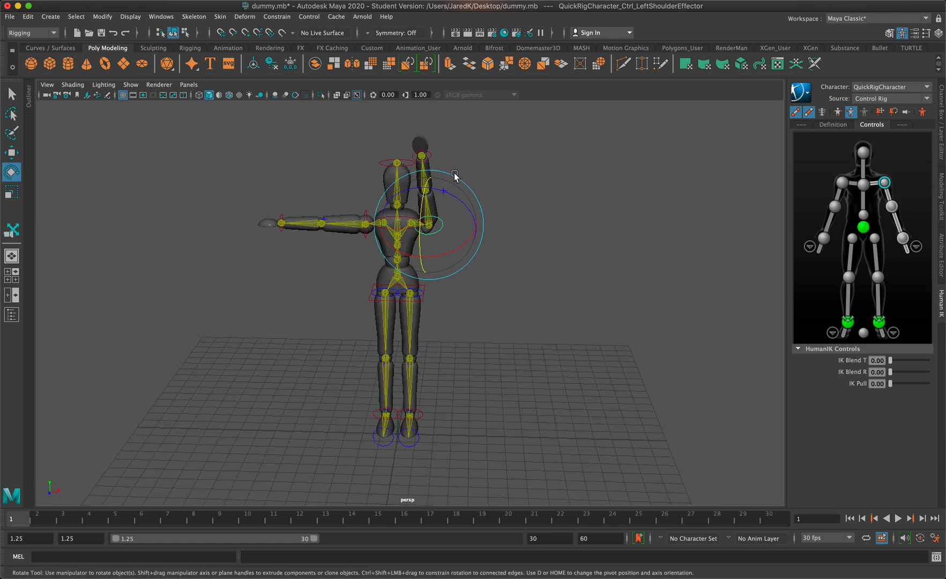